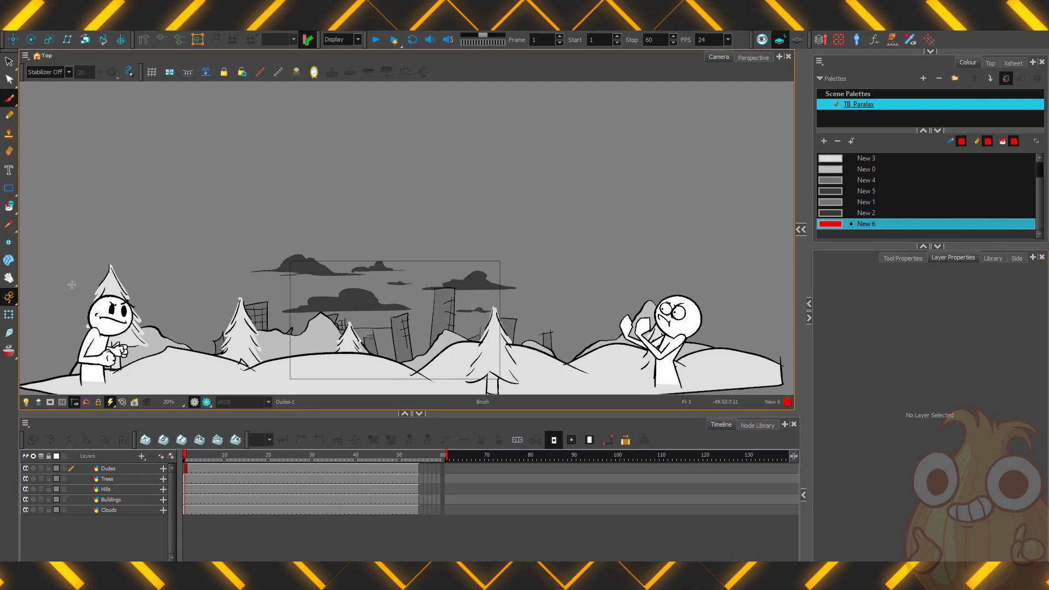
Sketch red camera frames around the two characters with the brush to mark the planned pan.
mouse_move(72, 285)
left_mouse_down()
mouse_move(217, 365)
mouse_move(171, 269)
left_mouse_up()
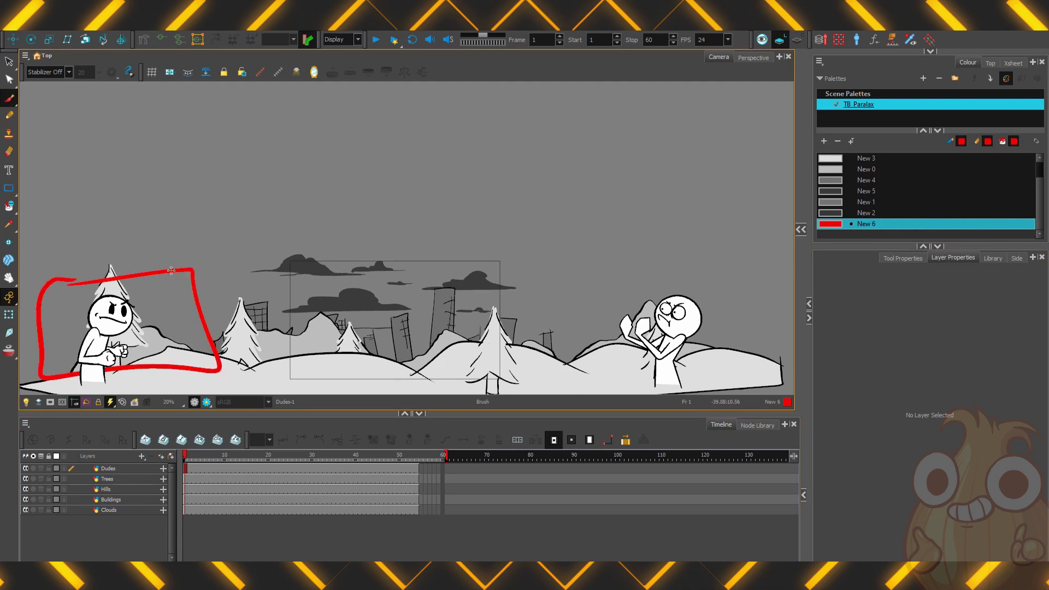
mouse_move(150, 315)
left_mouse_down()
mouse_move(612, 316)
mouse_move(584, 343)
left_mouse_up()
mouse_move(594, 272)
left_mouse_down()
mouse_move(742, 390)
mouse_move(609, 280)
left_mouse_up()
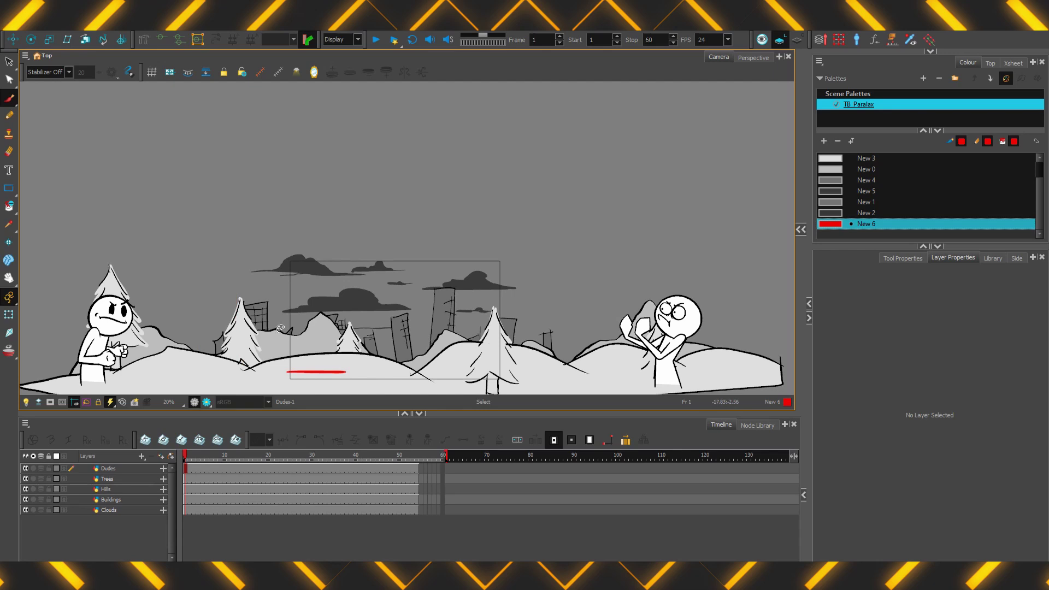
Number the scenery in red: 1 on the ground, 2 on the hills, 3 on the buildings and 4 on the clouds.
left_click_drag(314, 332, 330, 343)
mouse_move(395, 332)
left_mouse_down()
mouse_move(409, 340)
mouse_move(401, 350)
left_mouse_up()
mouse_move(356, 289)
left_mouse_down()
mouse_move(354, 301)
mouse_move(368, 302)
left_mouse_up()
left_click_drag(362, 293, 364, 304)
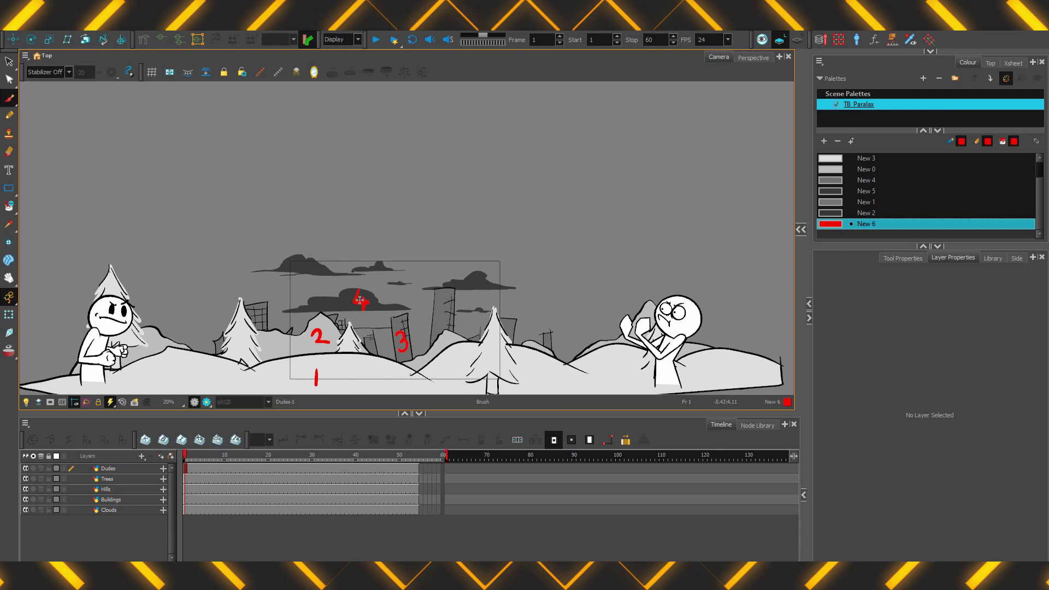
Undo all of the red annotation strokes.
key("ctrl+z")
key("ctrl+z")
key("ctrl+z")
key("ctrl+z")
key("ctrl+z")
key("ctrl+z")
key("ctrl+z")
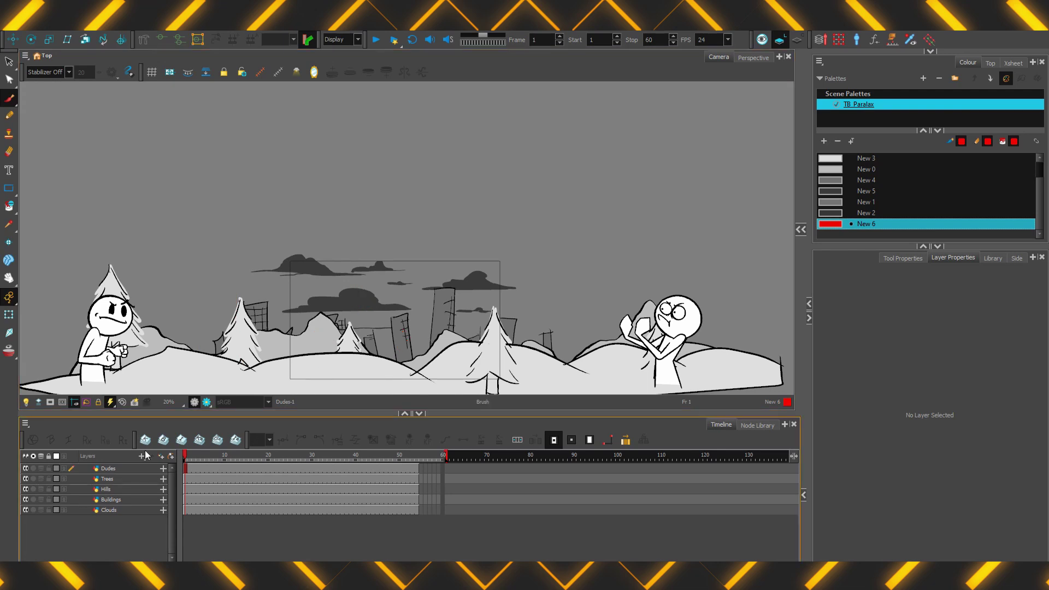
Add a camera layer, test moving it and reset its position, and give it a parent peg.
left_click(142, 456)
left_click(160, 479)
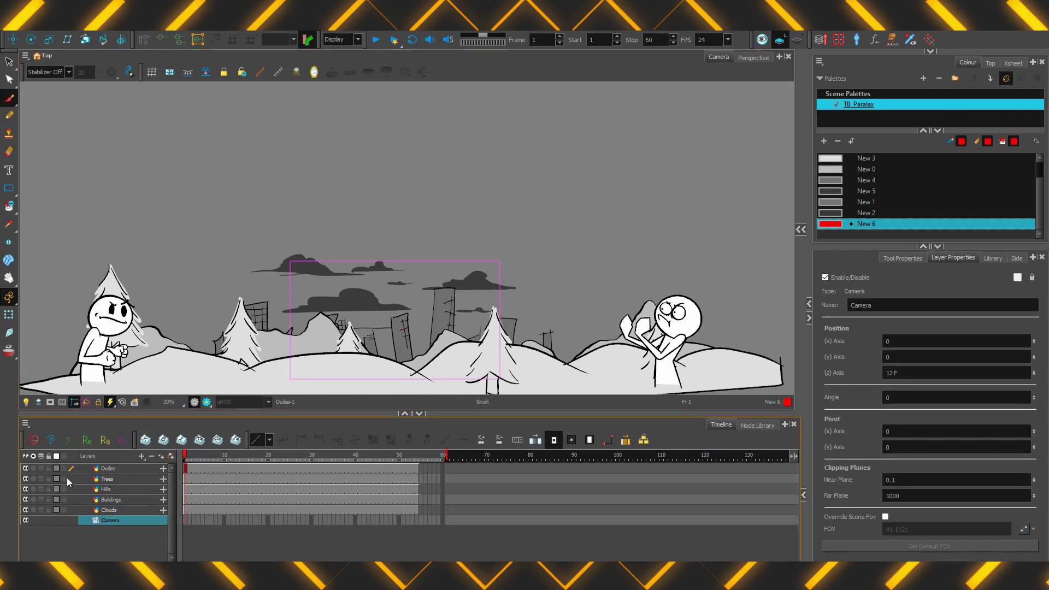
left_click_drag(290, 290, 224, 257)
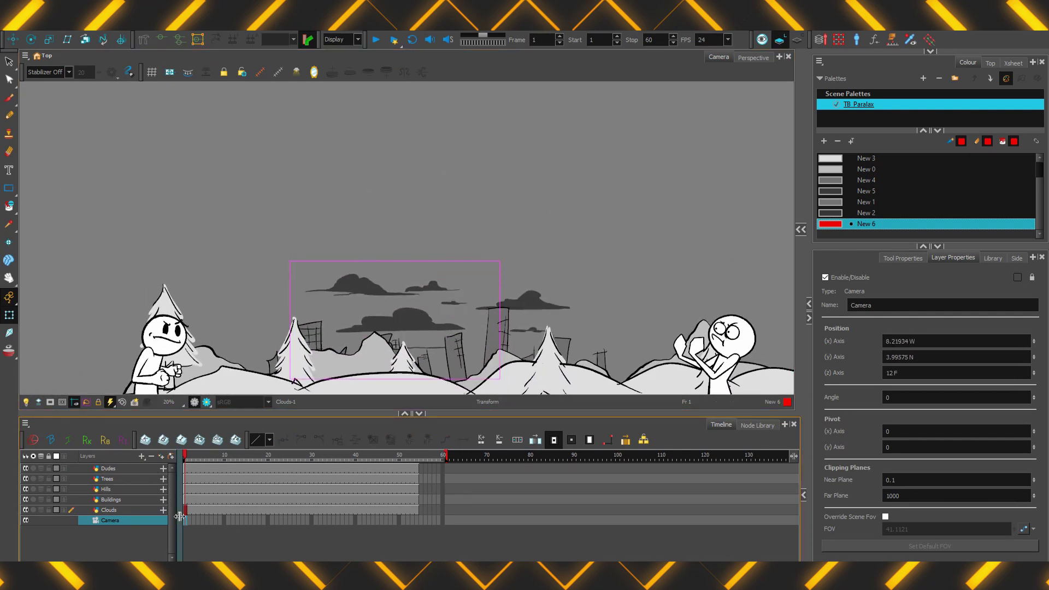
key("r")
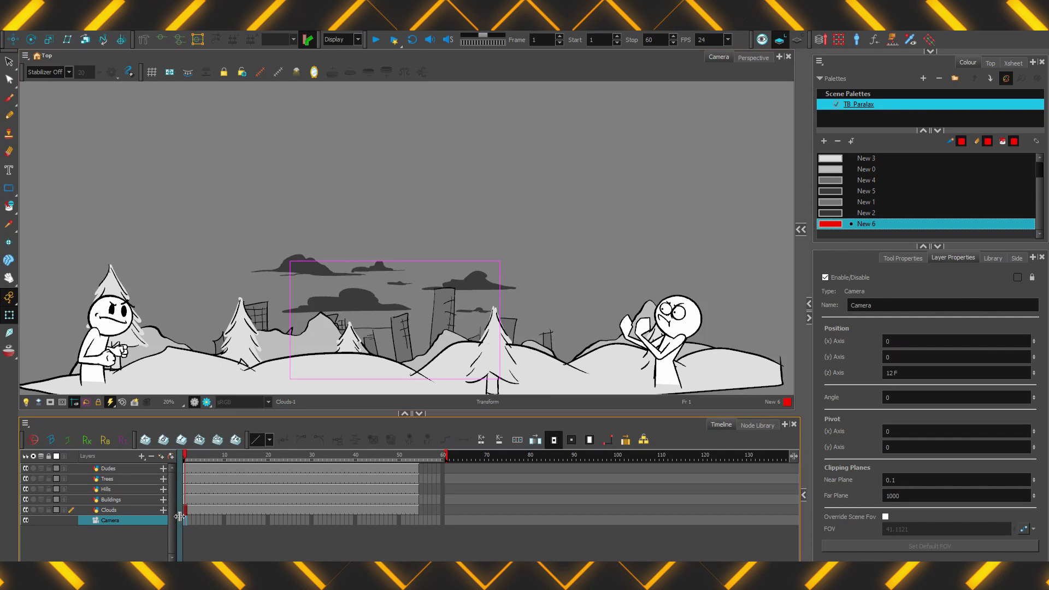
left_click(171, 456)
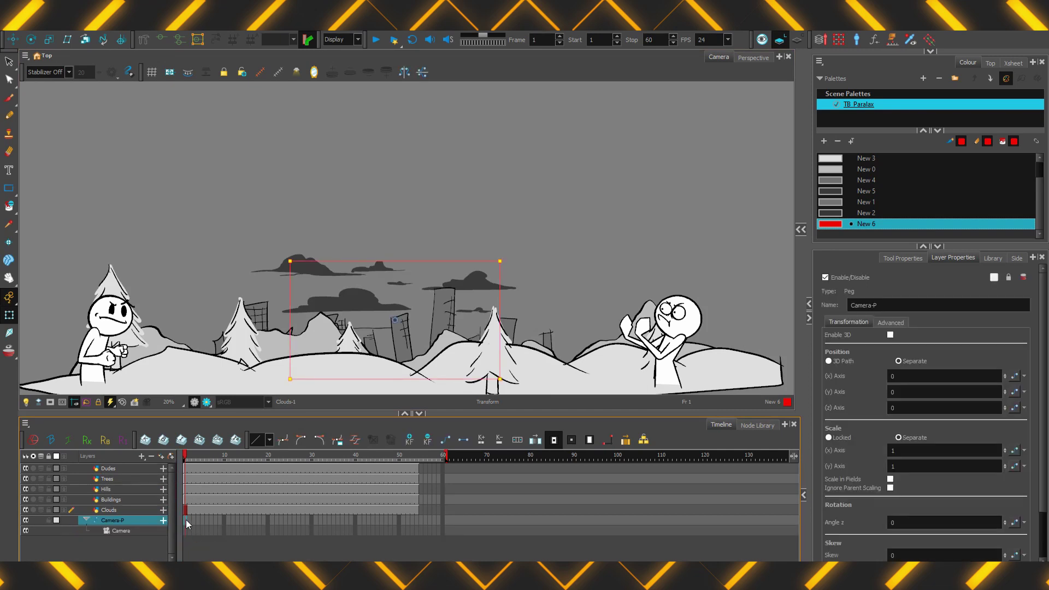
Keyframe the camera peg at frame 1 and translate it to about 35.9 W to frame the angry character beside the tall tree.
left_click(409, 439)
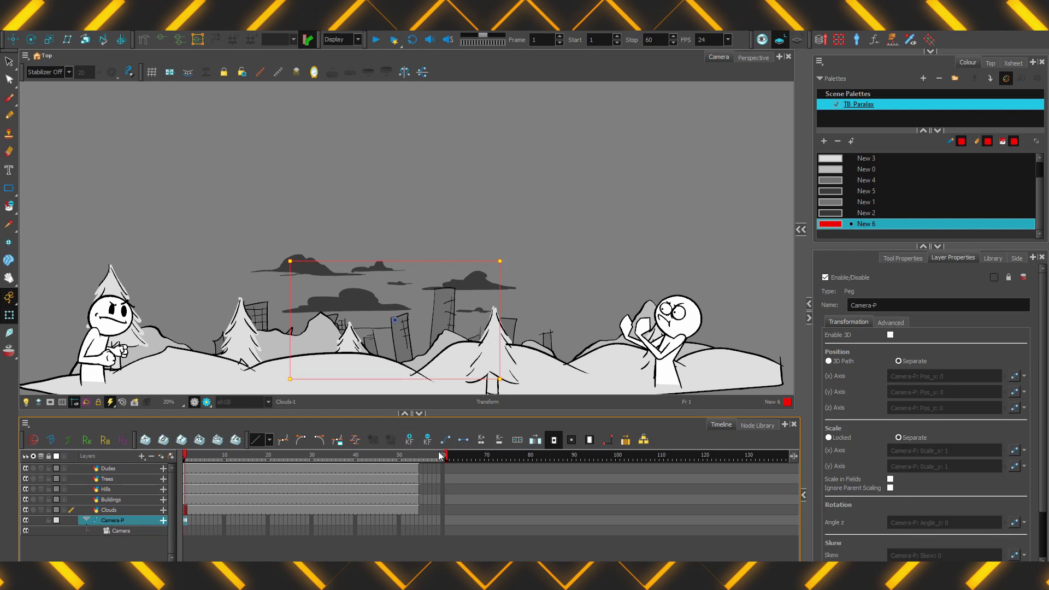
left_click(12, 43)
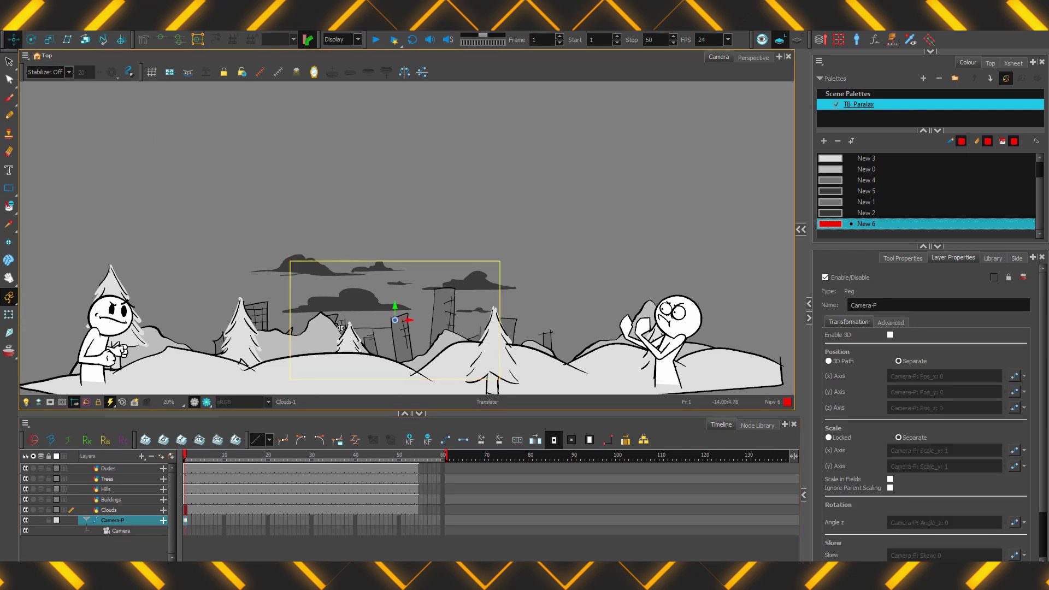
left_click_drag(409, 321, 149, 371)
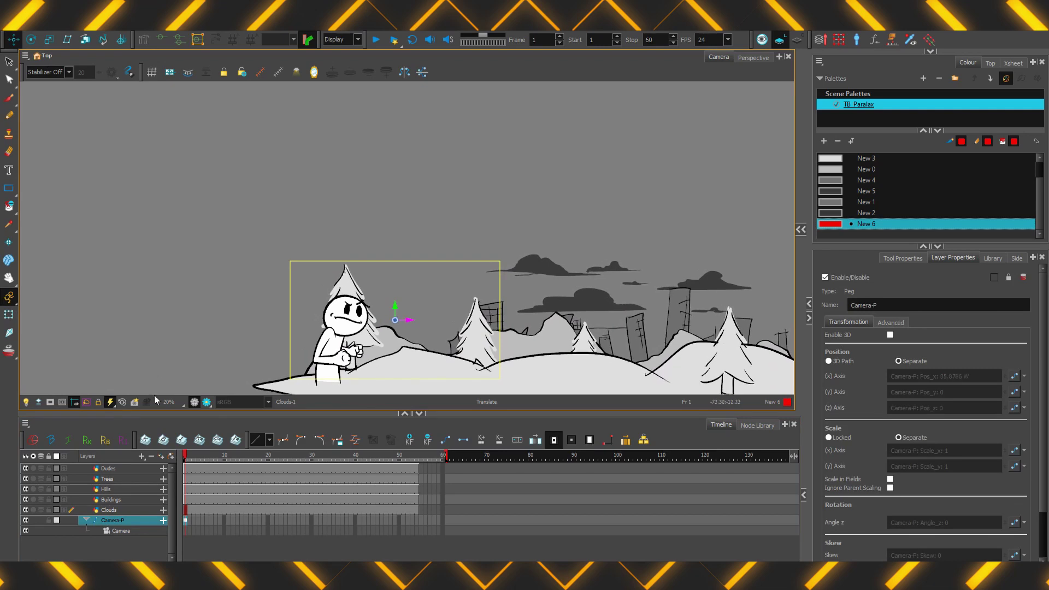
Keyframe the camera peg at frame 53 and translate it to about 33.9 E to frame the character with raised fists.
left_click(412, 520)
left_click(409, 439)
left_click_drag(434, 329, 888, 360)
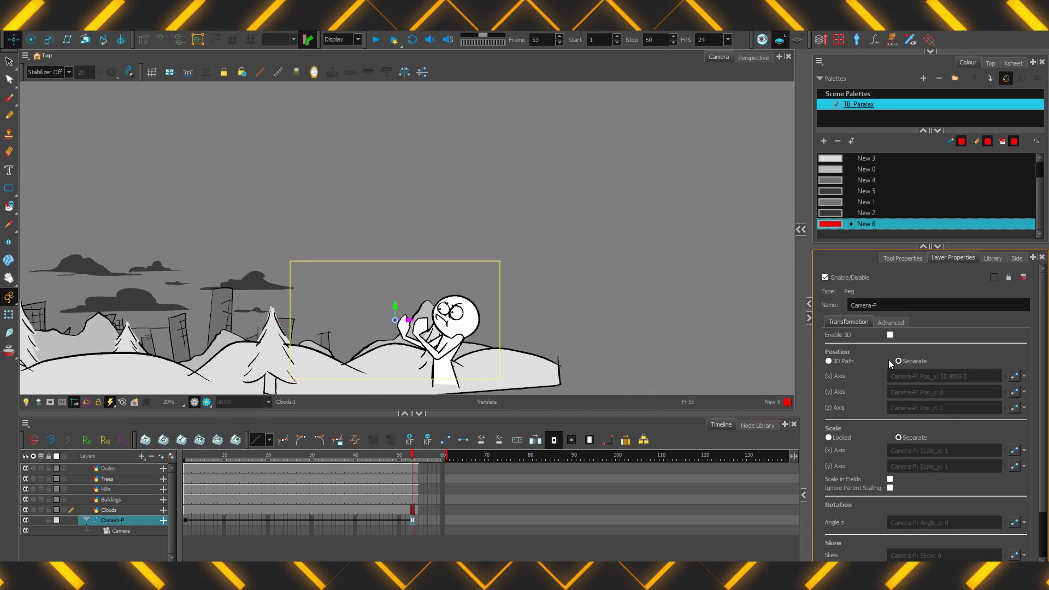
Select the camera peg's whole keyframe range and apply an ease preset to the motion.
left_click_drag(412, 457, 185, 460)
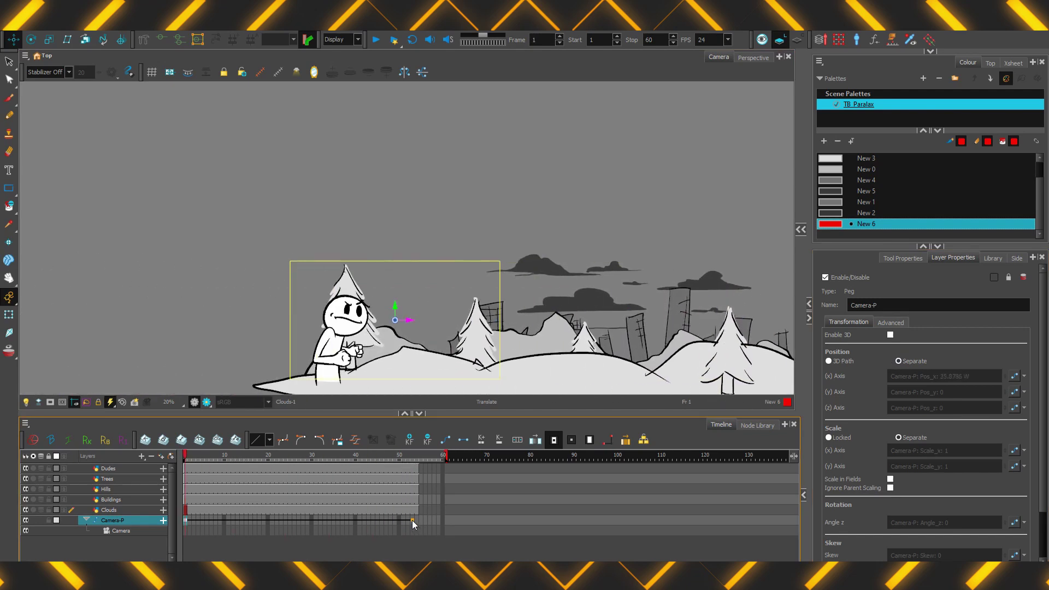
left_click_drag(411, 520, 171, 521)
left_click(260, 440)
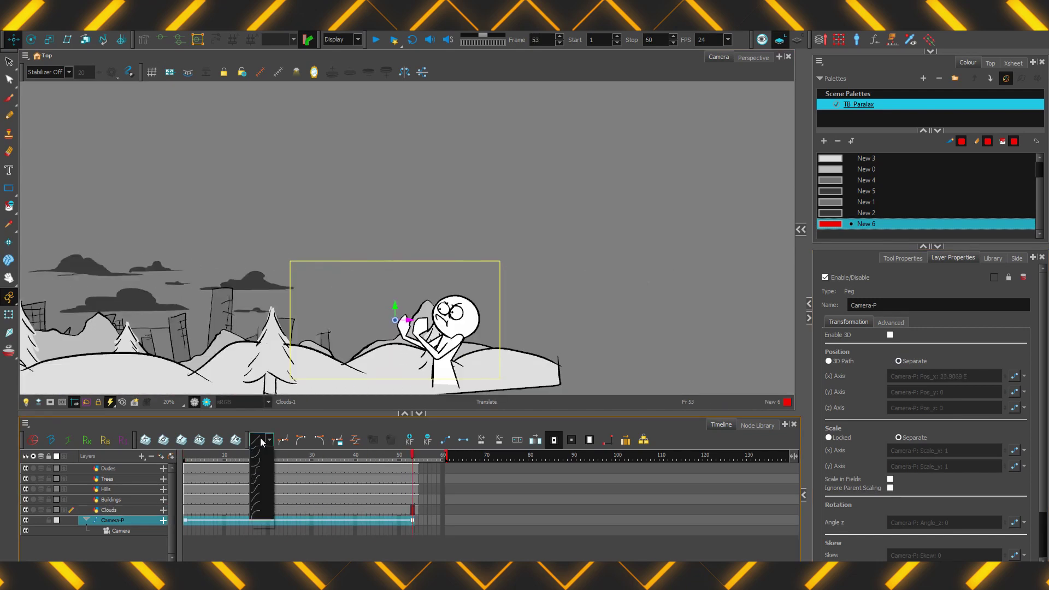
left_click(257, 494)
Play back the eased camera pan from frame 1.
left_click(186, 455)
key("Return")
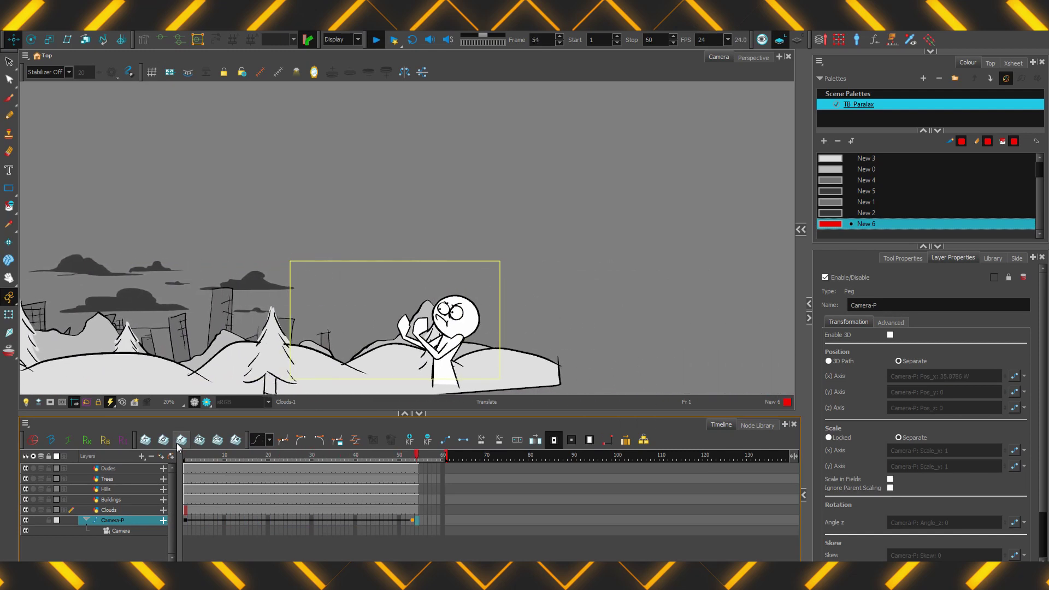
key("Return")
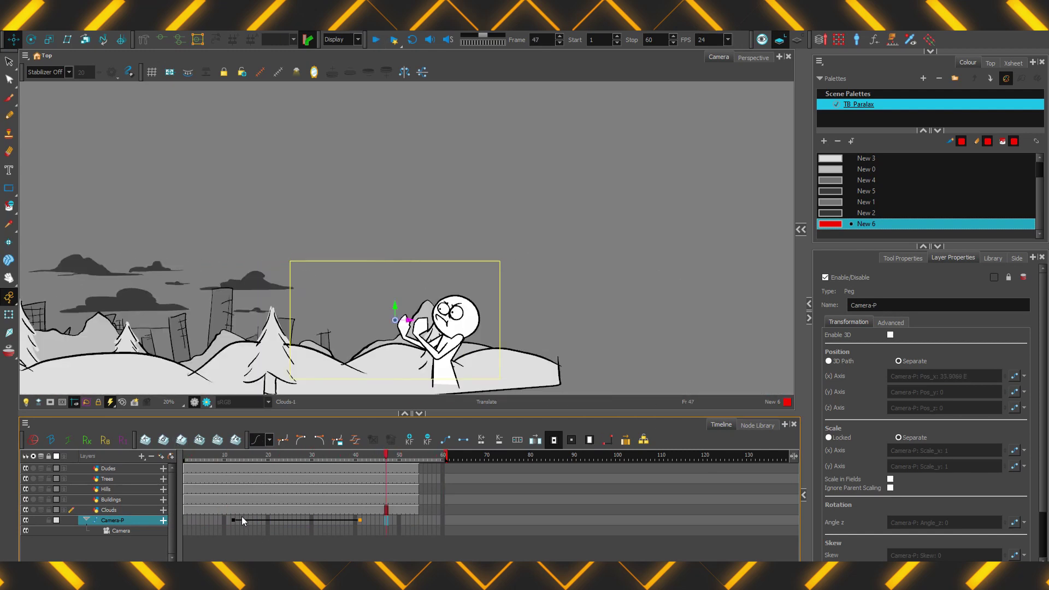
Check the shortened camera pan again by playing it at a closer zoom.
left_click(230, 519)
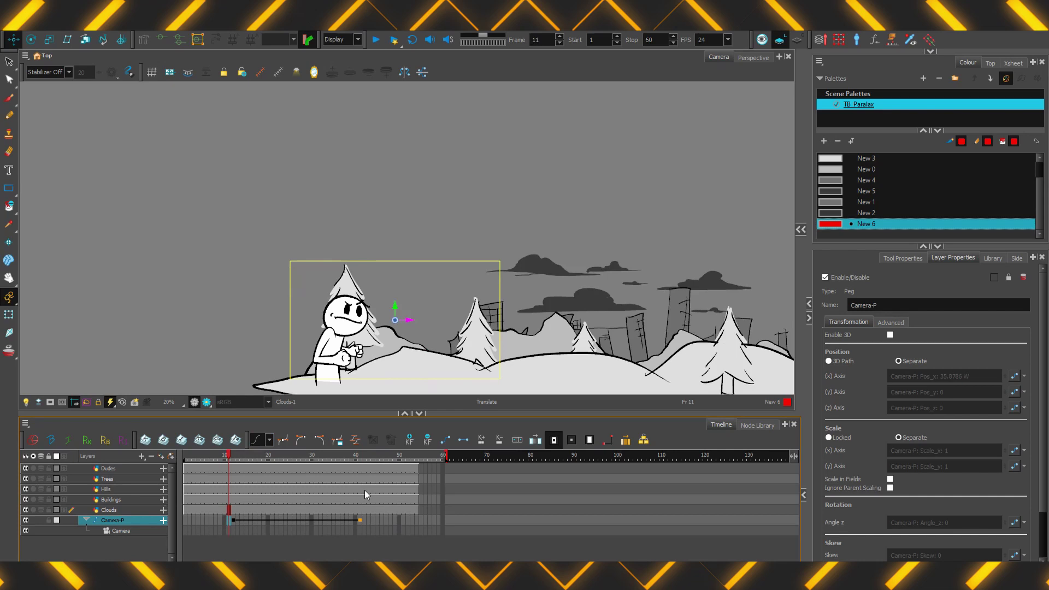
key("2")
key("Return")
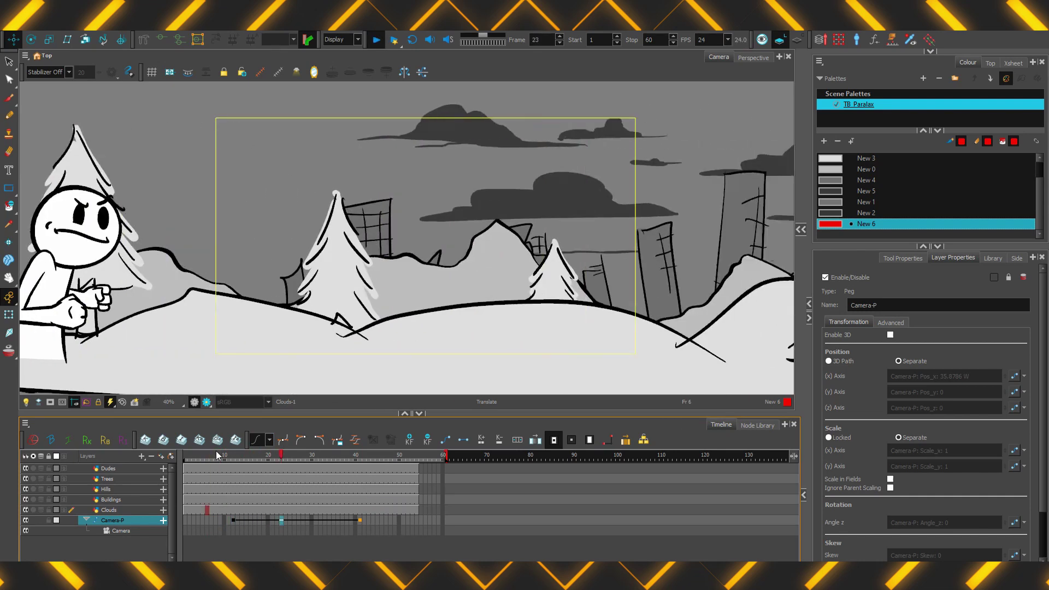
key("Return")
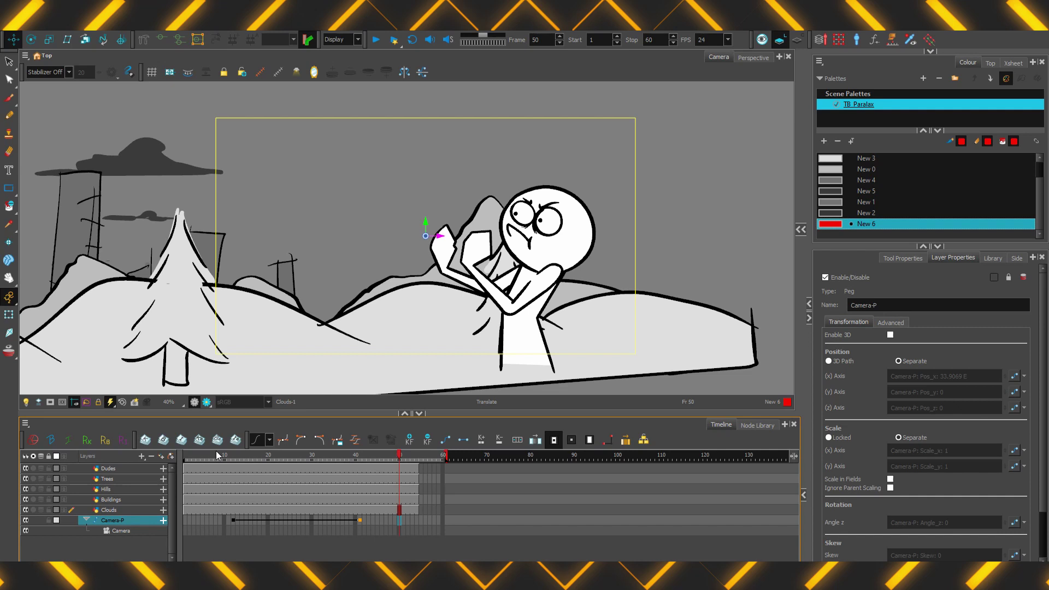
Go to frame 13 and show the Top view of the scene.
left_click(236, 466)
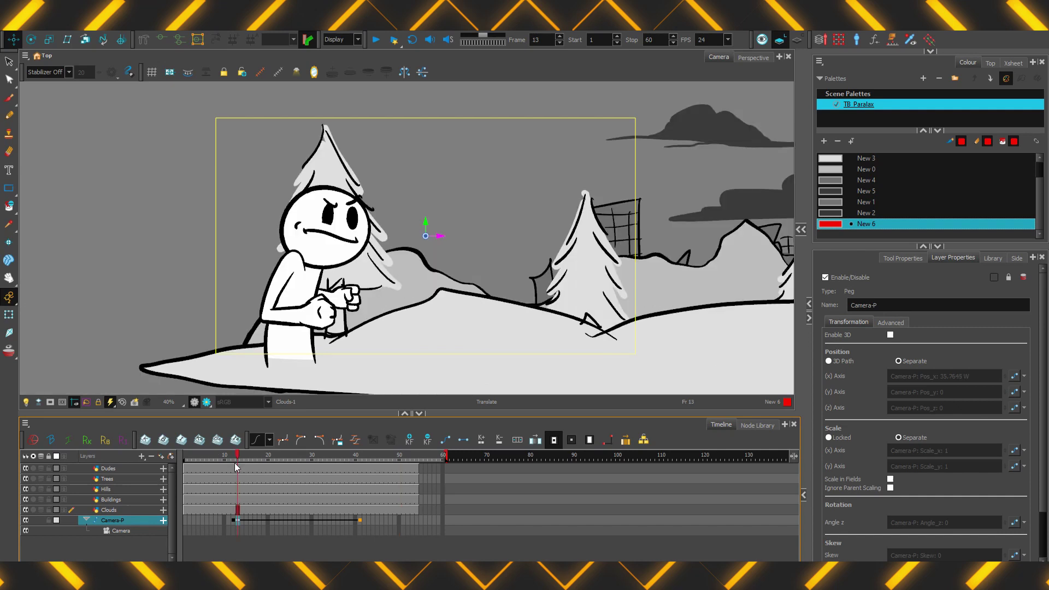
left_click(225, 31)
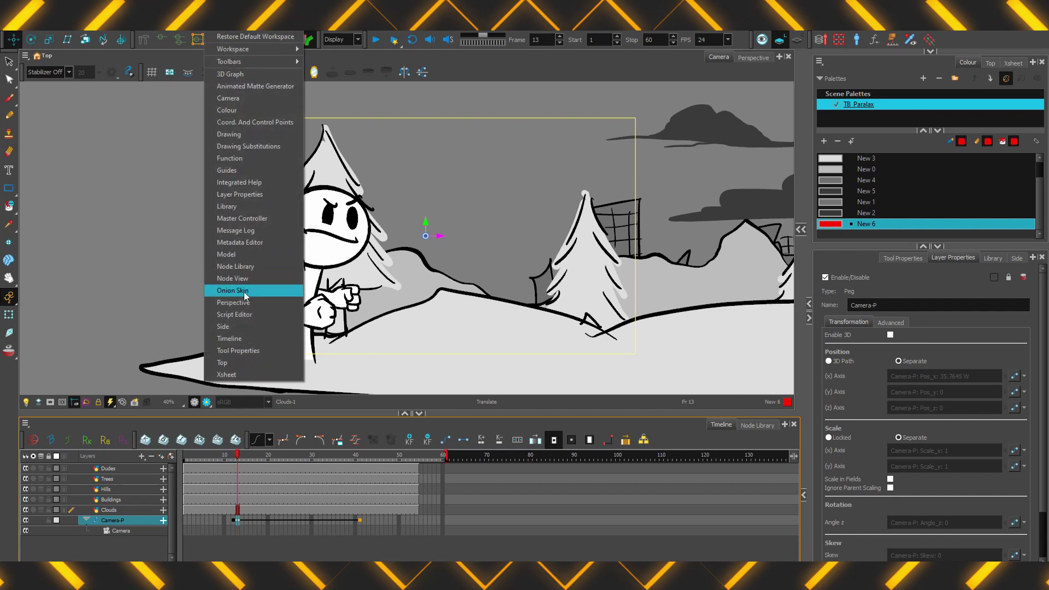
left_click(229, 31)
left_click(226, 31)
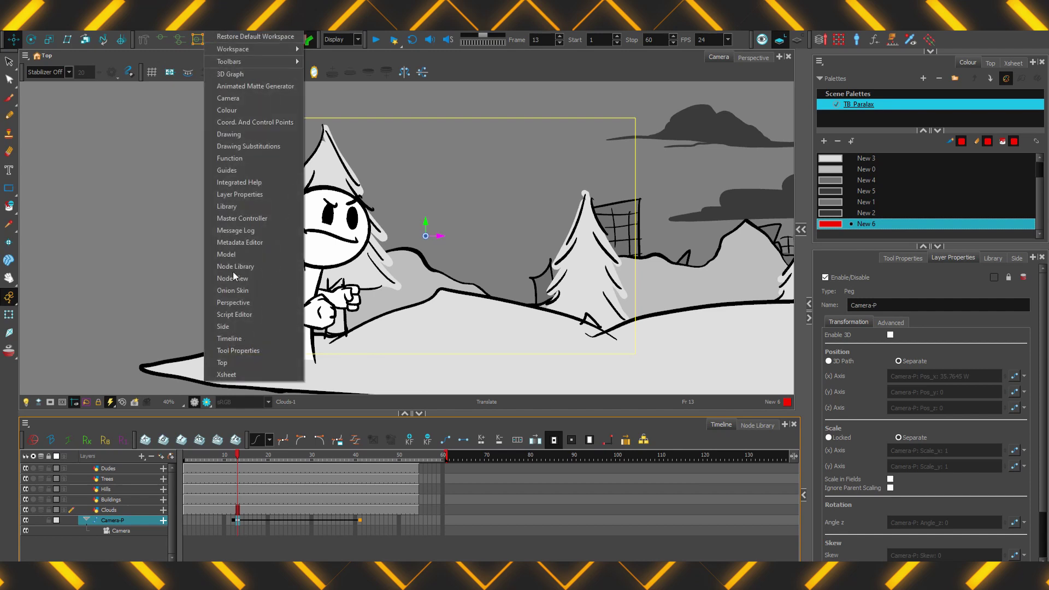
left_click(281, 365)
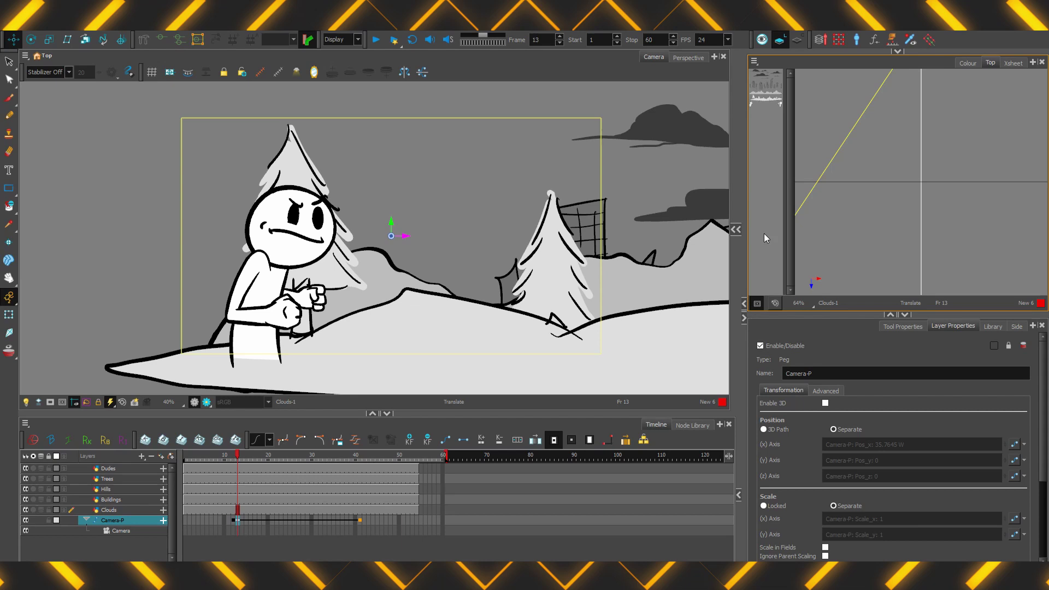
Try moving the camera peg away in depth in the Top view, and undo the move.
scroll(855, 206, "down", 2)
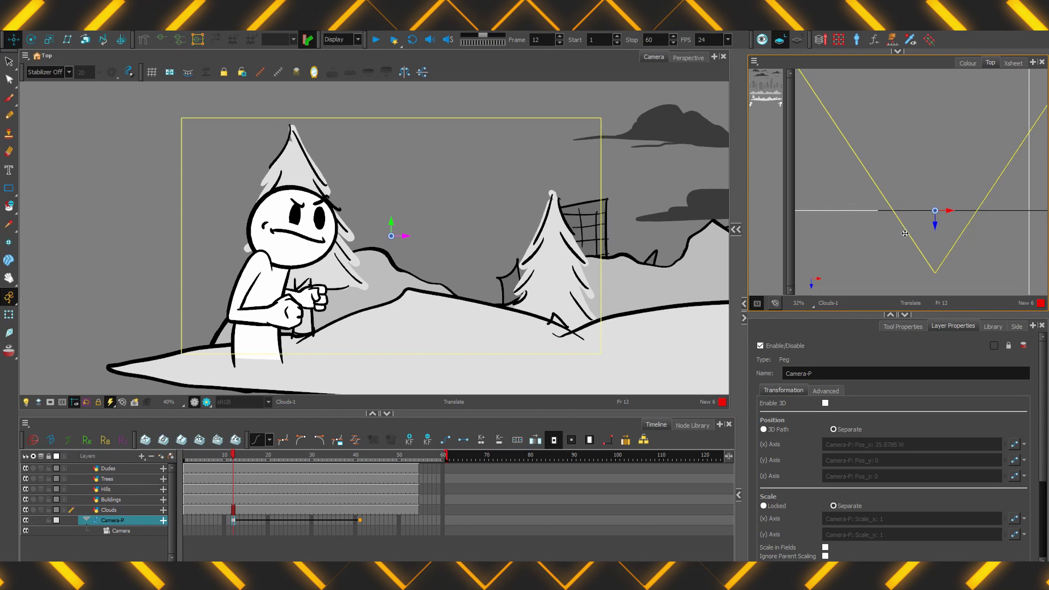
left_click_drag(889, 226, 882, 169)
key("ctrl+z")
Try pushing the Trees layer far back in the Top view and moving the camera peg towards it, and undo both moves.
left_click(188, 482)
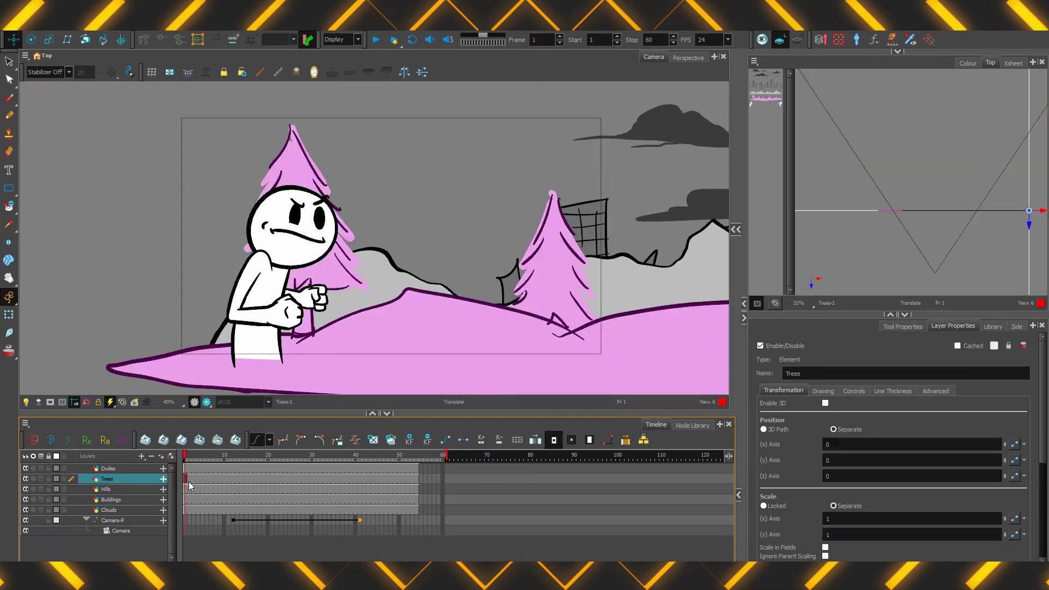
left_click_drag(851, 255, 803, 104)
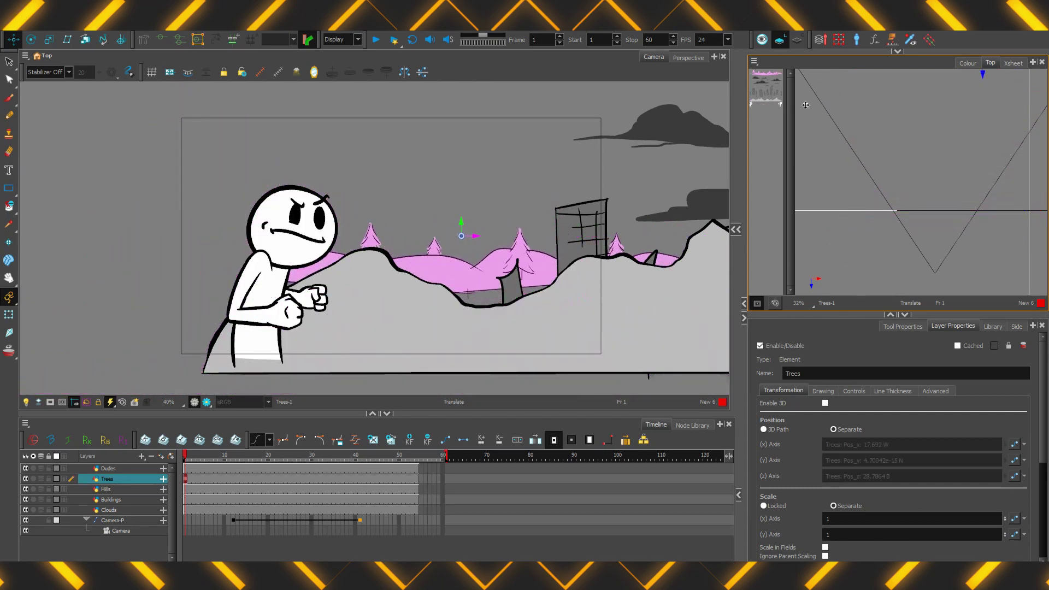
left_click(185, 520)
left_click_drag(869, 200, 899, 226)
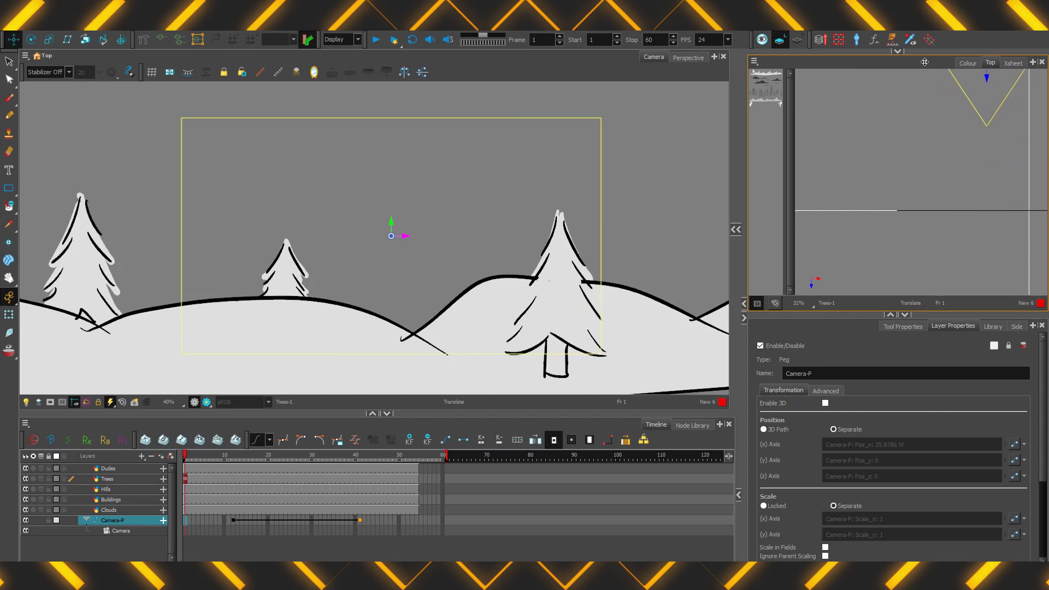
key("ctrl+z")
key("ctrl+z")
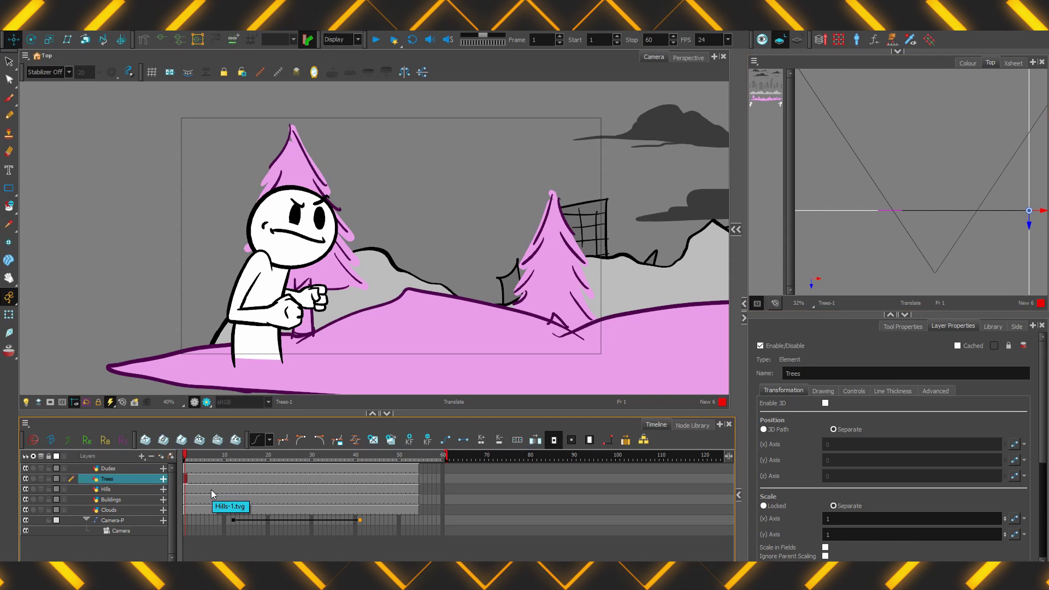
Try shifting the Trees layer back and forth in depth in the Top view with the Maintain Size tool.
left_click(85, 40)
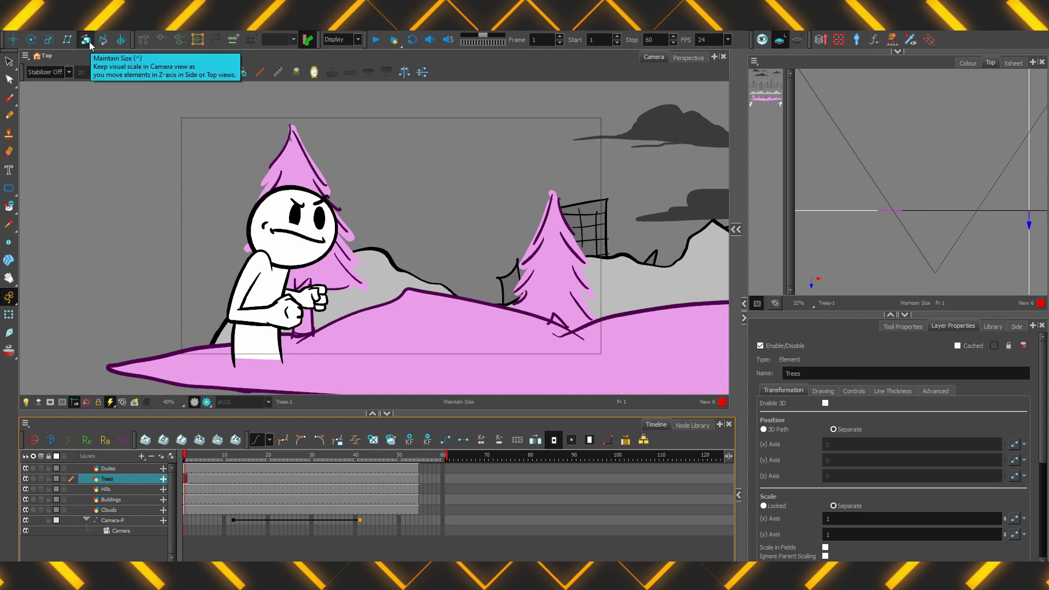
left_click_drag(866, 239, 859, 203)
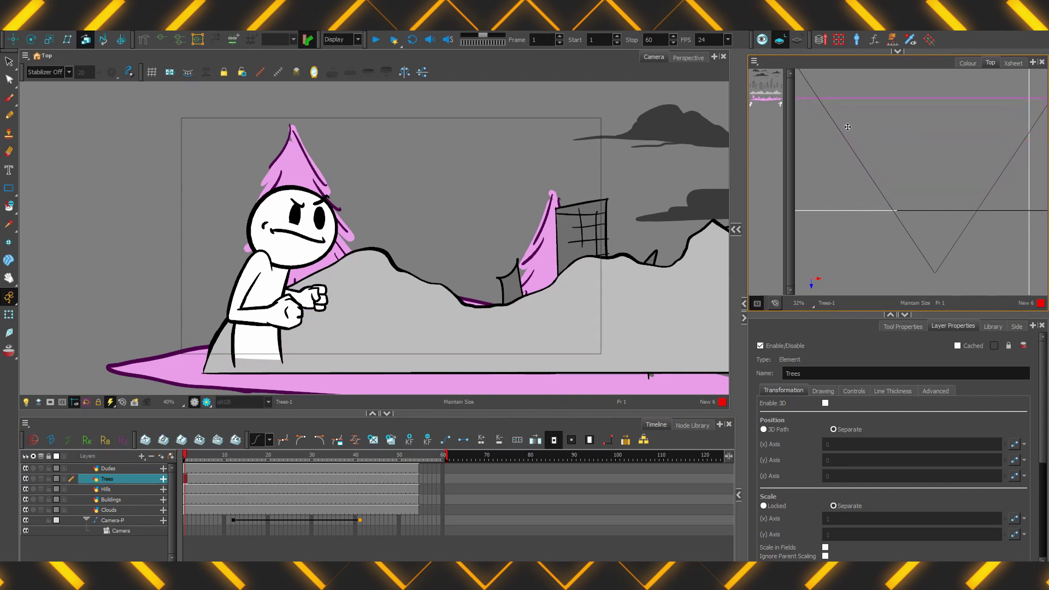
left_click_drag(845, 128, 832, 149)
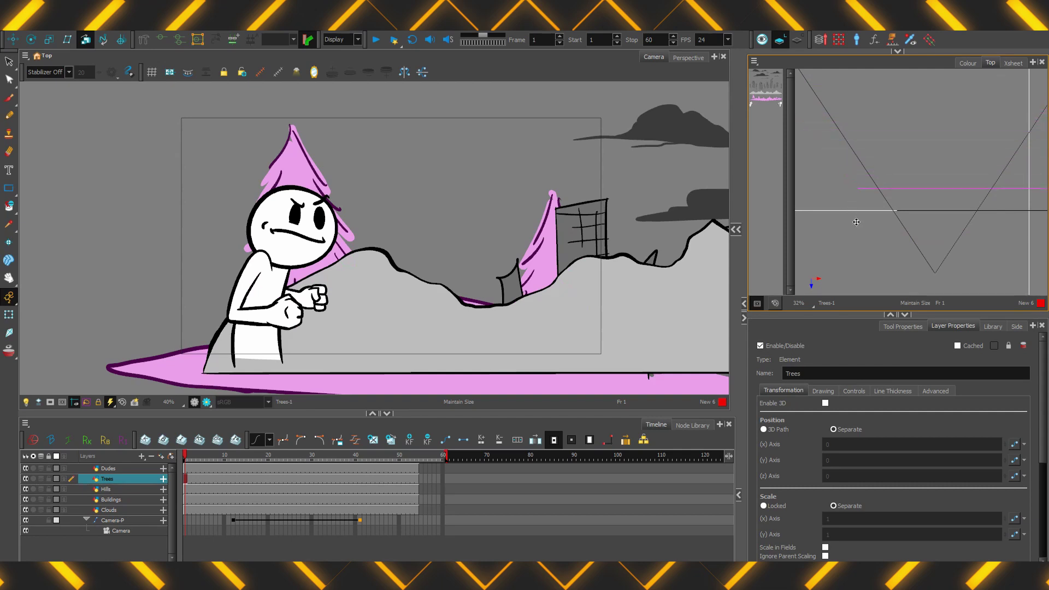
Examine in the Perspective view how the Trees layer scales as Maintain Size moves it back and forth in depth.
left_click(688, 57)
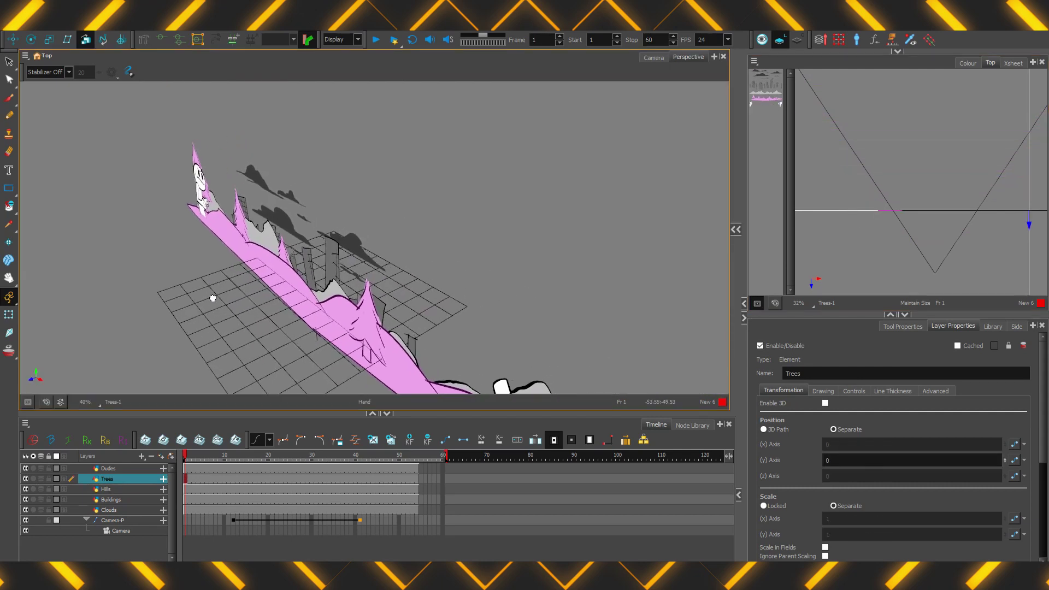
left_click_drag(212, 298, 214, 298)
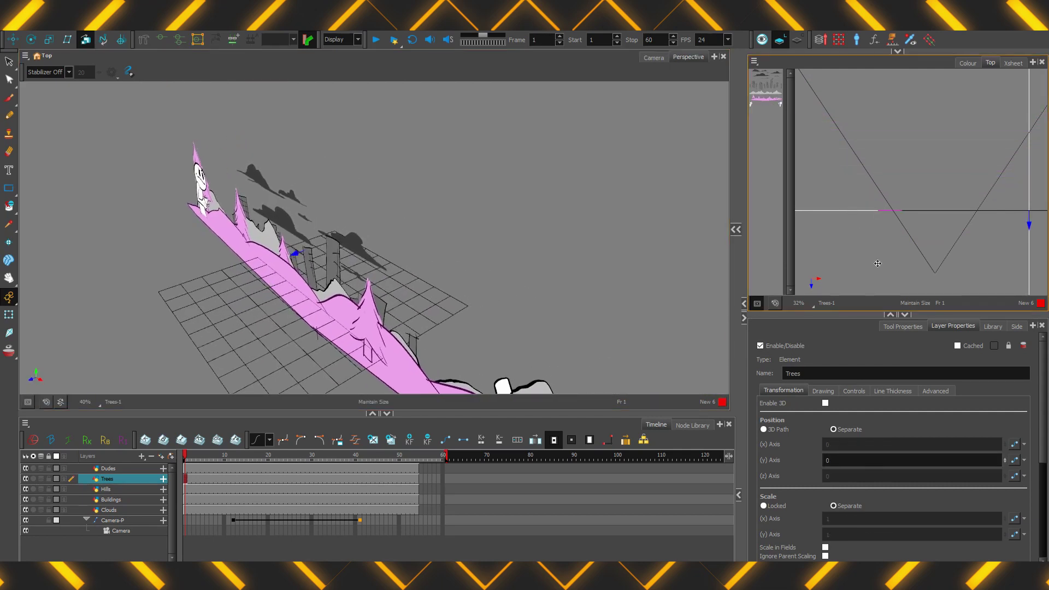
left_click_drag(877, 263, 874, 128)
mouse_move(456, 330)
left_mouse_down()
mouse_move(437, 306)
mouse_move(415, 317)
mouse_move(469, 329)
left_mouse_up()
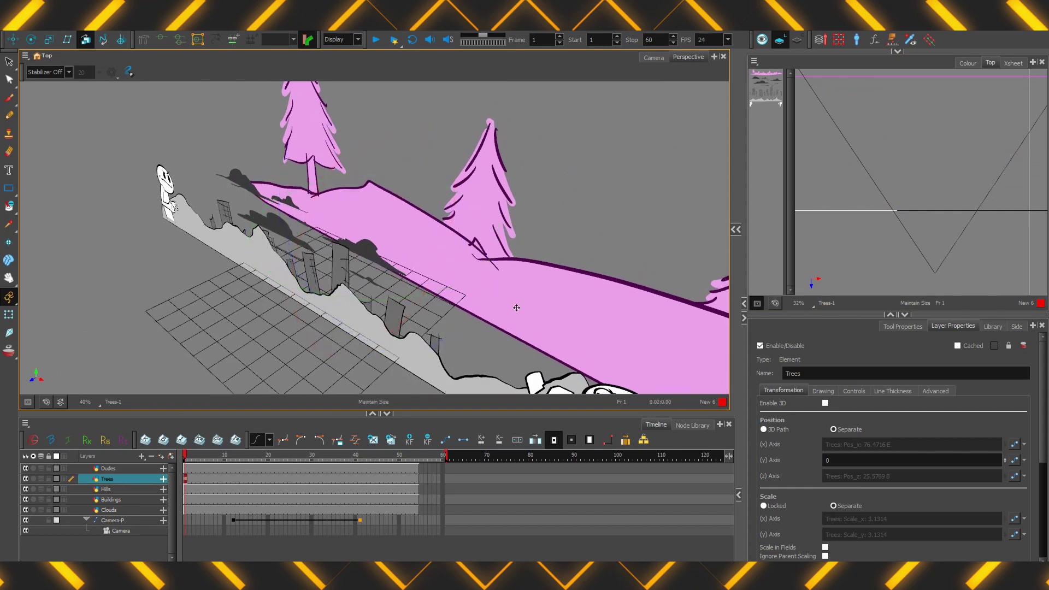
left_click_drag(852, 135, 883, 318)
left_click_drag(125, 327, 183, 298)
Return to the Camera view and push the Trees layer slightly back in depth with Maintain Size.
left_click(654, 58)
left_click_drag(887, 263, 864, 185)
Space the Hills, Buildings and Clouds layers progressively farther back in depth with Maintain Size.
left_click(188, 489)
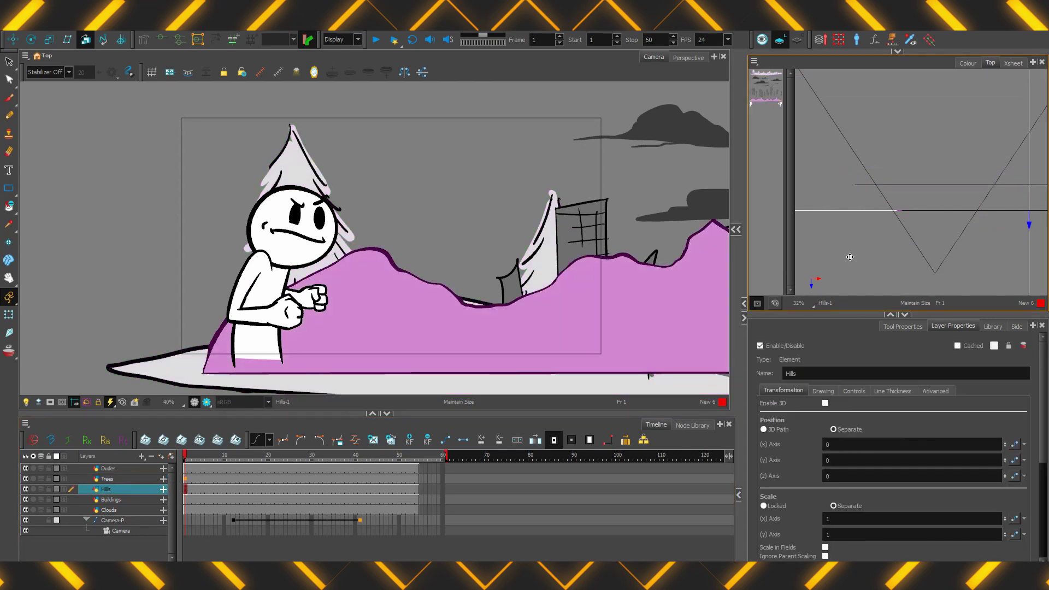
left_click(187, 499)
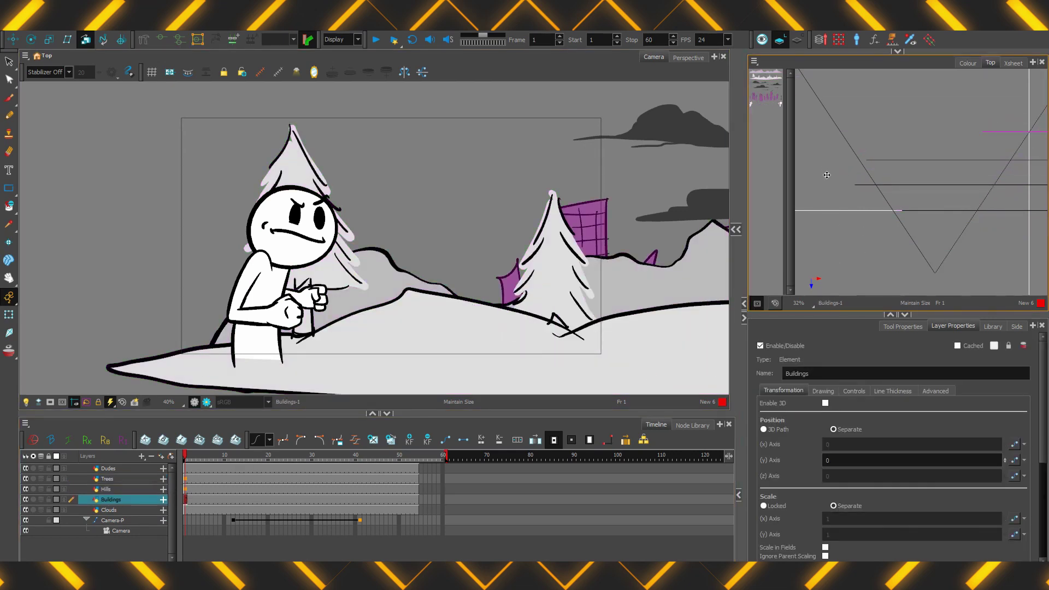
left_click(187, 512)
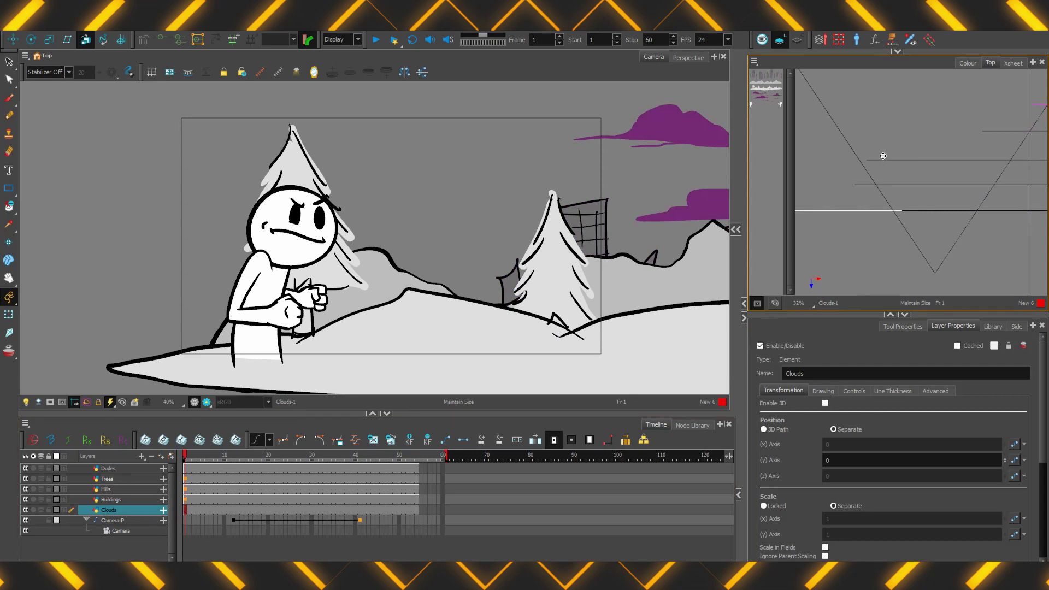
scroll(892, 211, "down", 1)
scroll(885, 152, "down", 1)
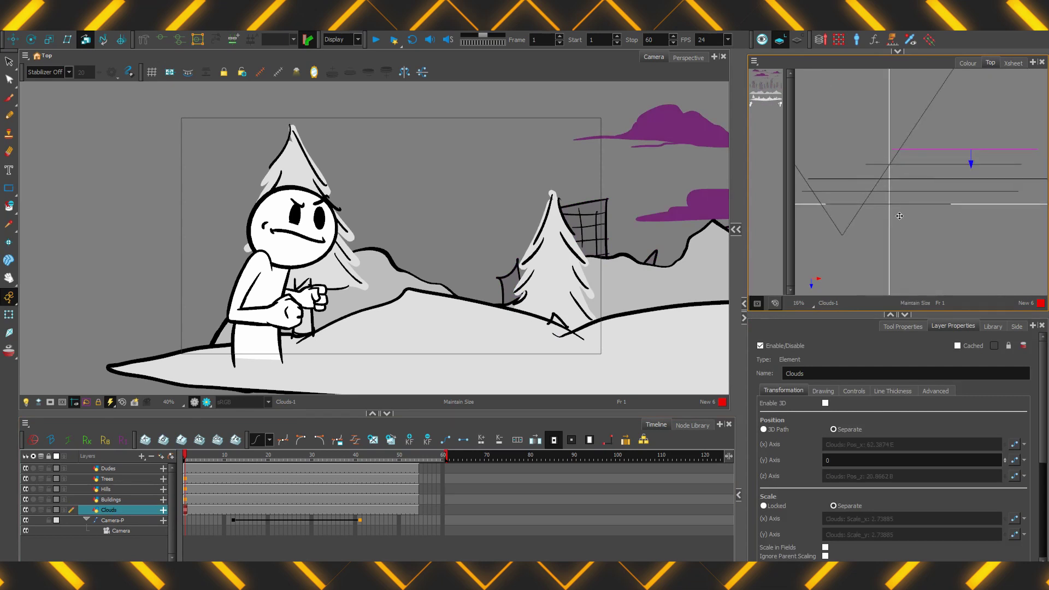
Examine how the scenery layers fill the camera frame over the pan from frame 12 to frame 41.
left_click_drag(196, 462, 243, 482)
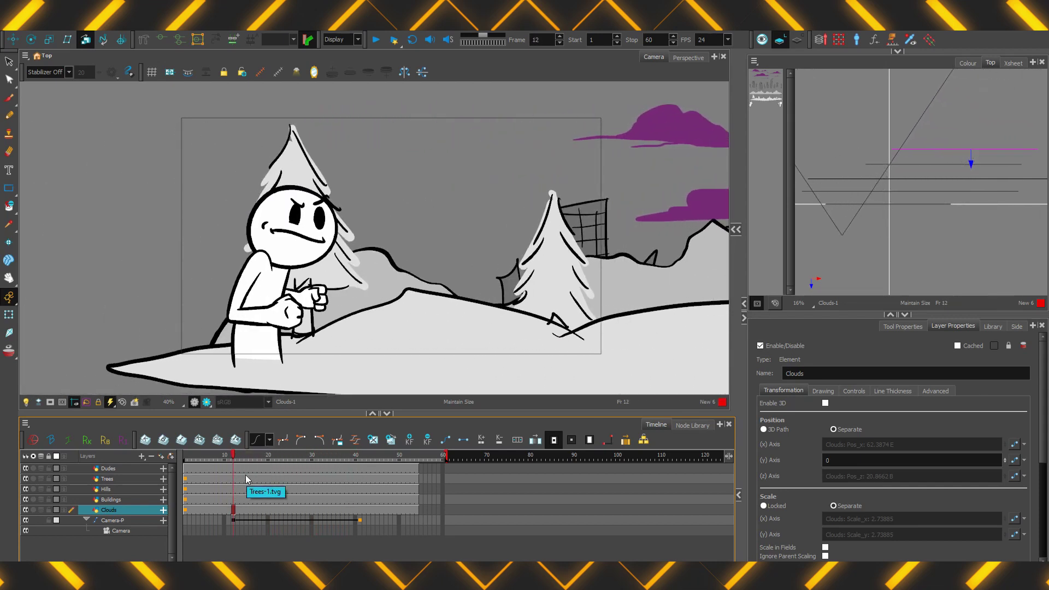
key("2")
key("2")
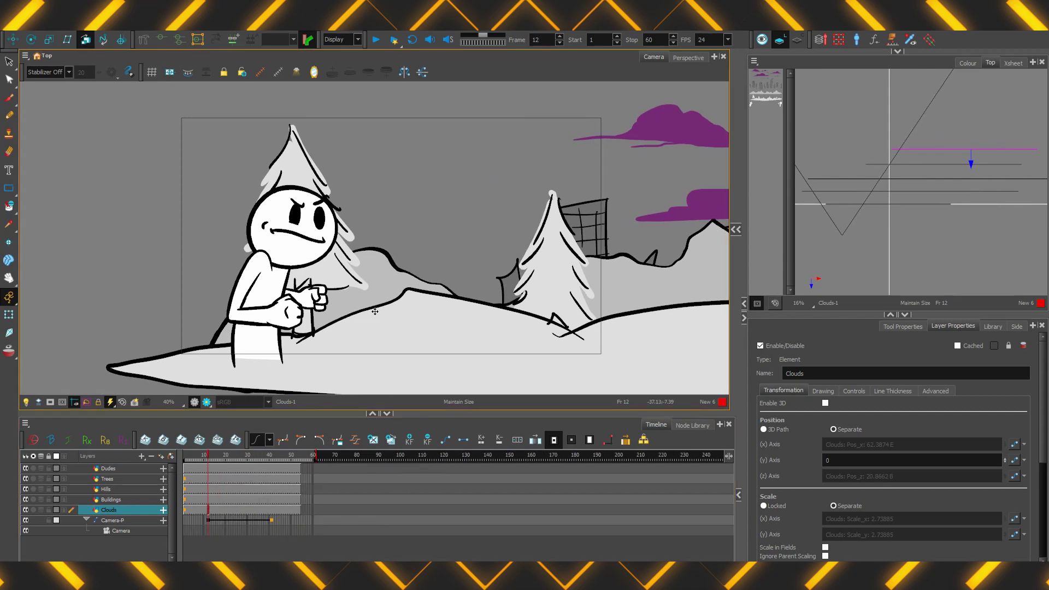
key("2")
key("1")
key("1")
left_click_drag(323, 323, 195, 321)
key("2")
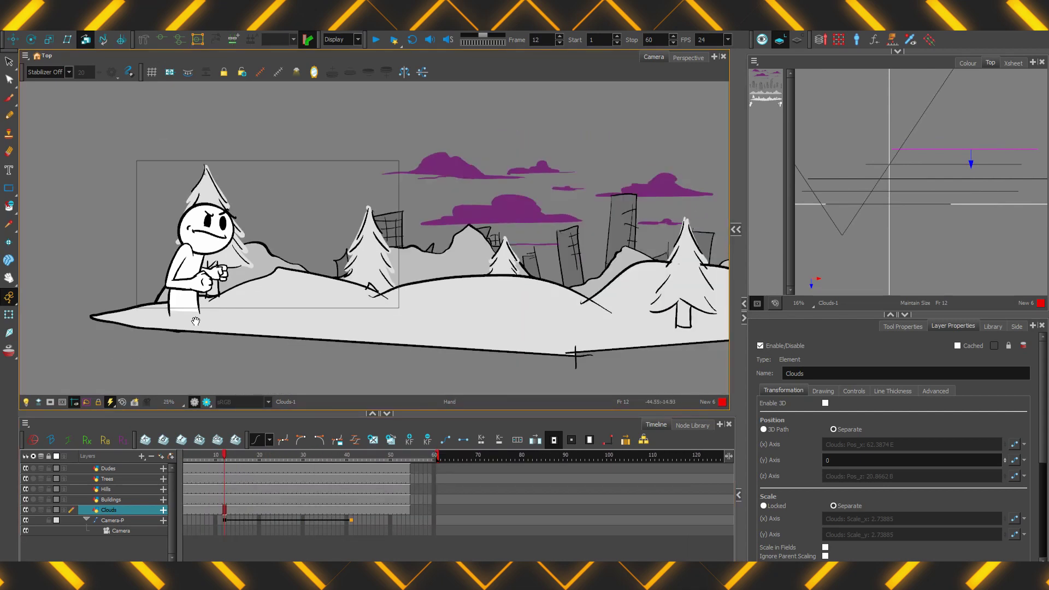
scroll(337, 251, "down", 1)
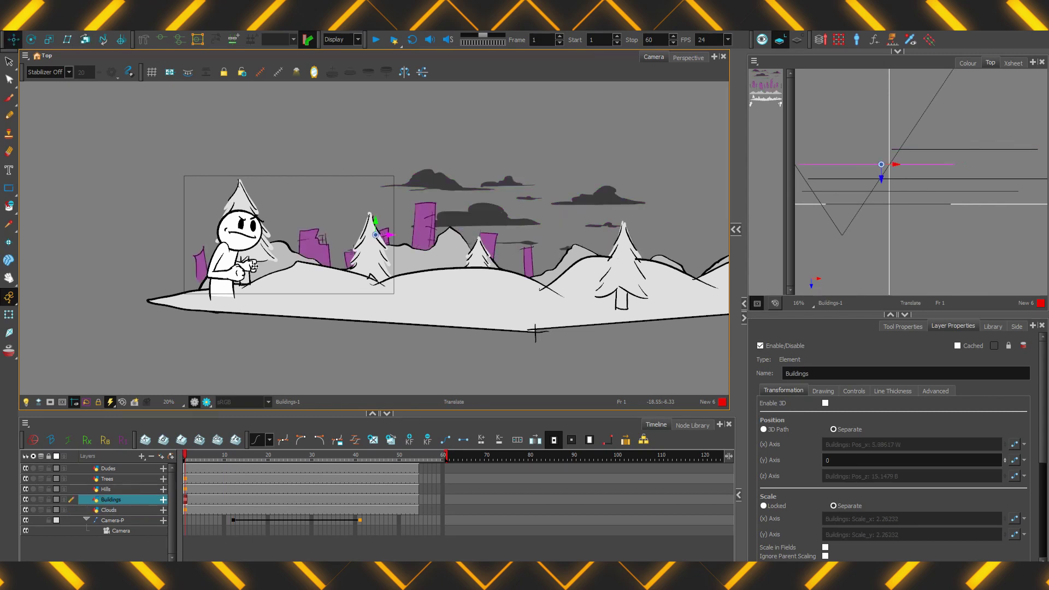
left_click_drag(230, 457, 360, 456)
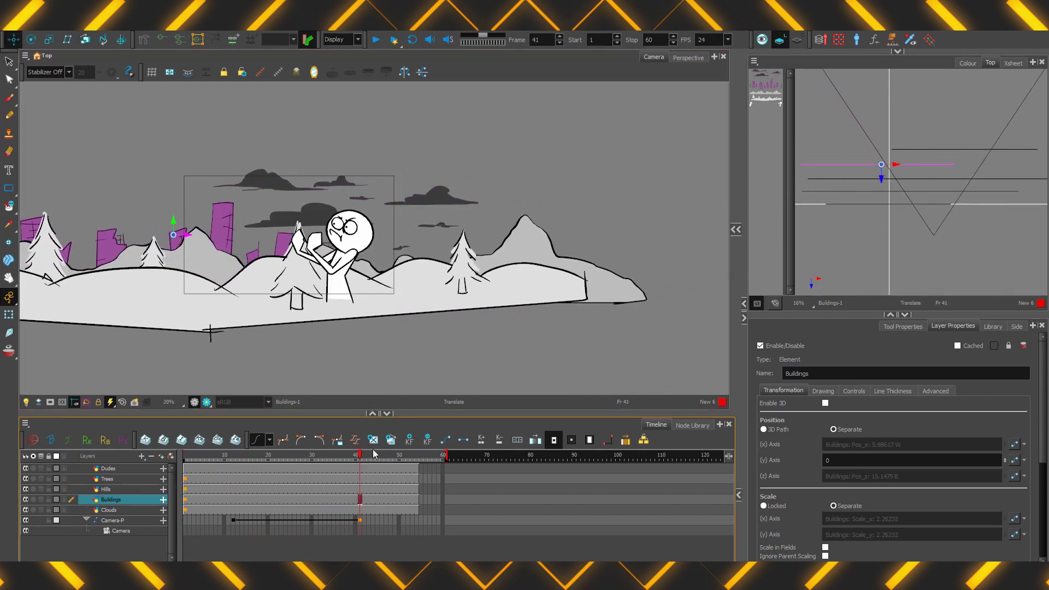
Push the Buildings layer farther back behind the Clouds with Maintain Size and shift it sideways behind the first character.
left_click(86, 40)
left_click_drag(822, 241, 818, 215)
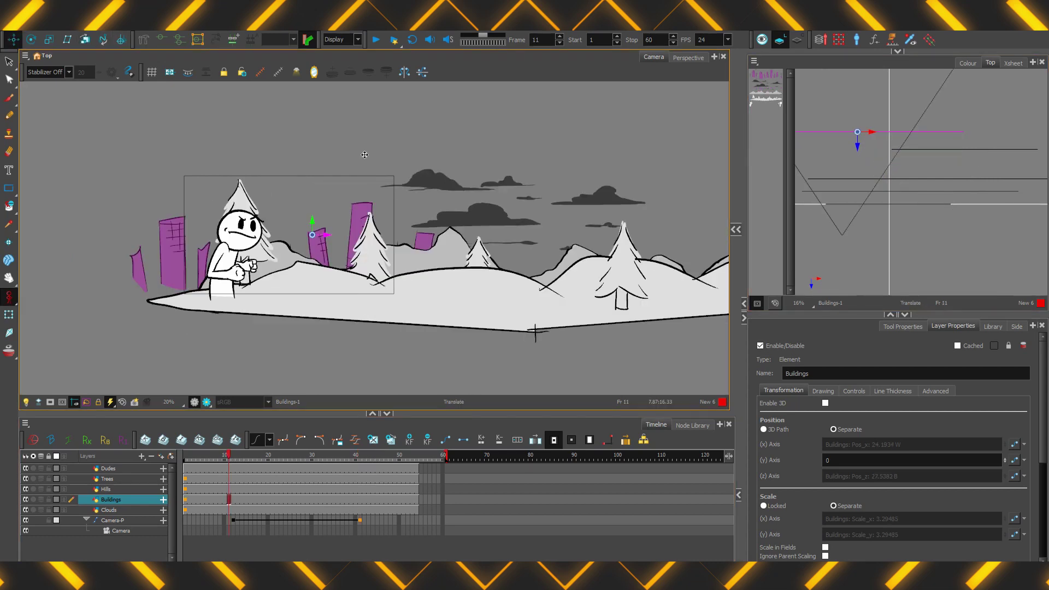
left_click_drag(857, 132, 885, 107)
key("ctrl+z")
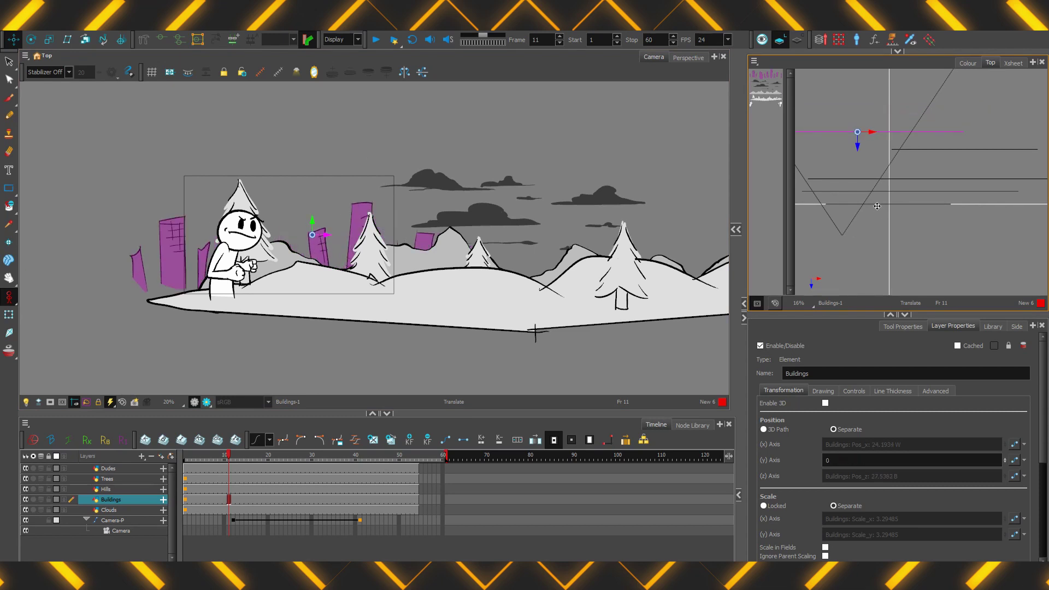
left_click_drag(857, 131, 860, 106)
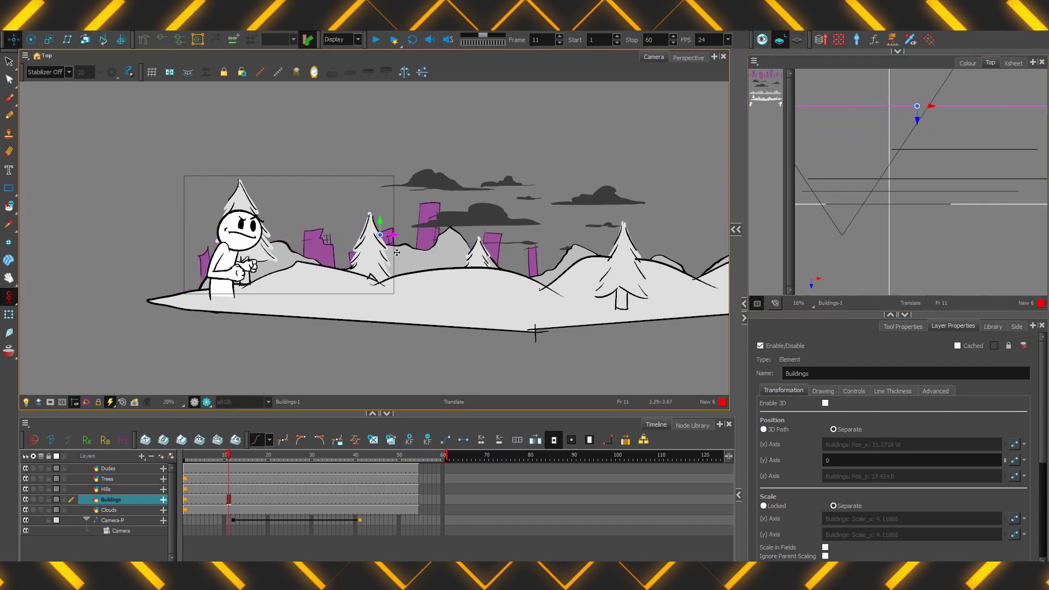
Push the Hills layer farther back with Maintain Size and move it left with Translate to cover the start of the pan.
left_click_drag(229, 456, 258, 487)
left_click(257, 489)
key("alt+6")
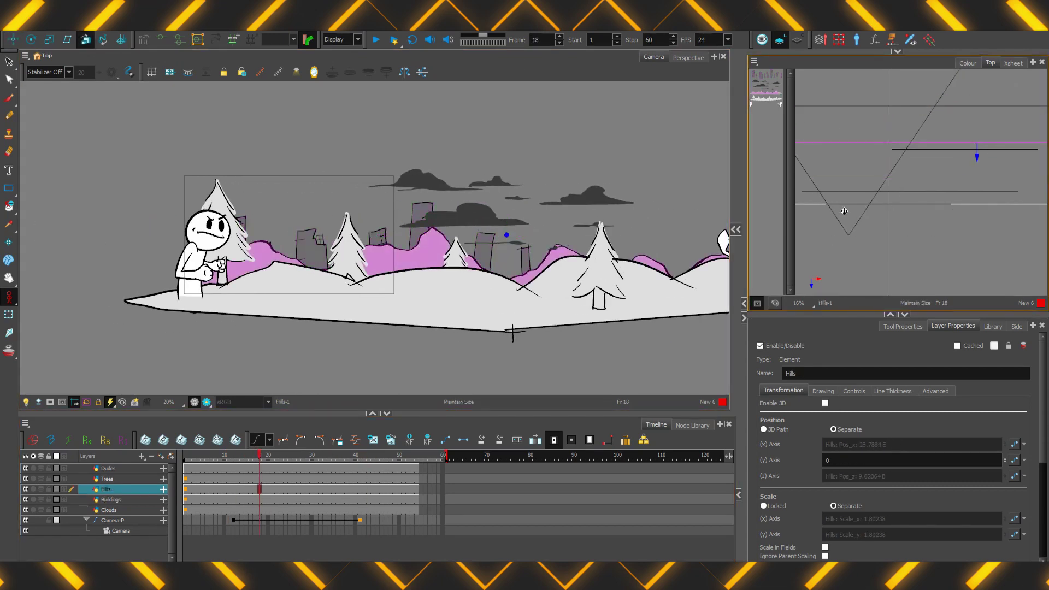
left_click(233, 489)
left_click(12, 39)
left_click_drag(531, 235, 484, 235)
mouse_move(233, 455)
left_mouse_down()
mouse_move(329, 456)
mouse_move(238, 456)
left_mouse_up()
Push the Trees layer slightly farther back behind the characters with Maintain Size.
left_click(237, 479)
left_click(85, 41)
left_click(238, 489)
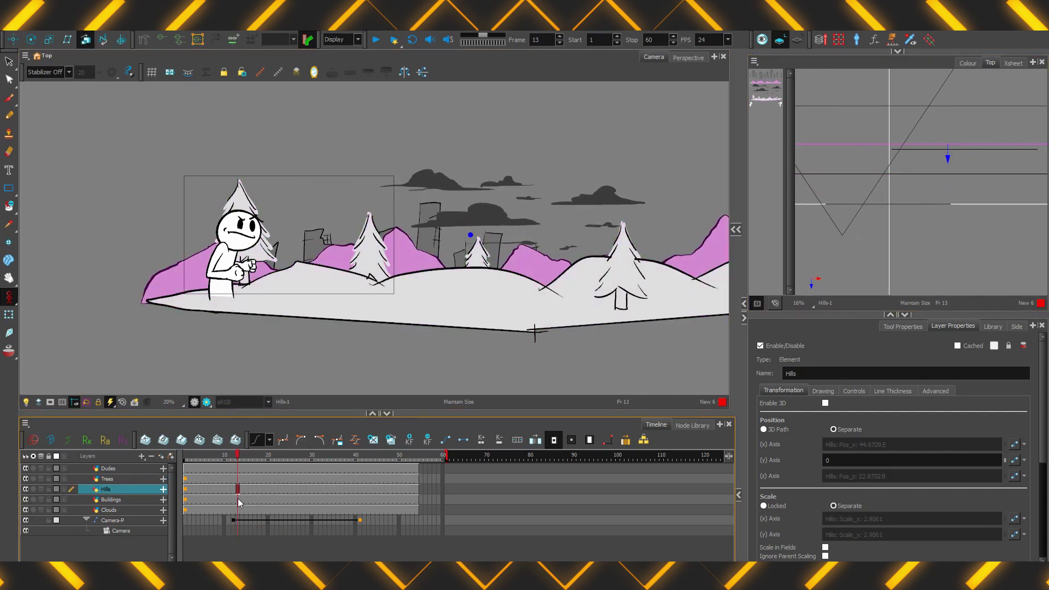
left_click(237, 479)
left_click(236, 469)
left_click(237, 510)
mouse_move(237, 456)
left_mouse_down()
mouse_move(299, 457)
mouse_move(233, 458)
left_mouse_up()
left_click(224, 479)
Push the Clouds layer behind all other scenery with Maintain Size, and translate it left into the camera frame at frame 12.
left_click(235, 509)
left_click(86, 40)
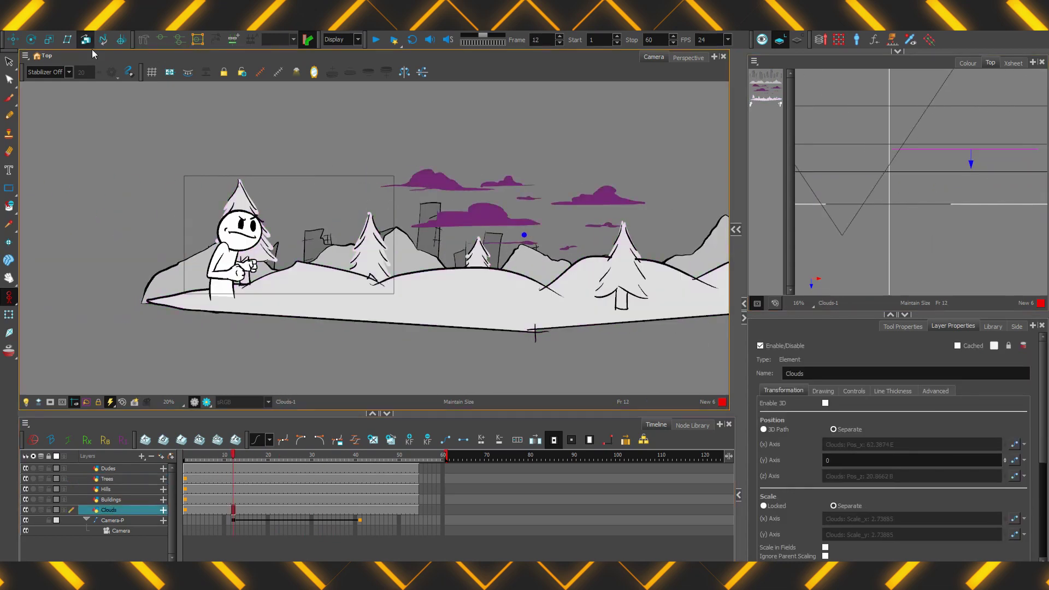
scroll(945, 178, "down", 2)
left_click_drag(946, 176, 953, 130)
left_click(12, 39)
left_click_drag(1032, 123, 912, 125)
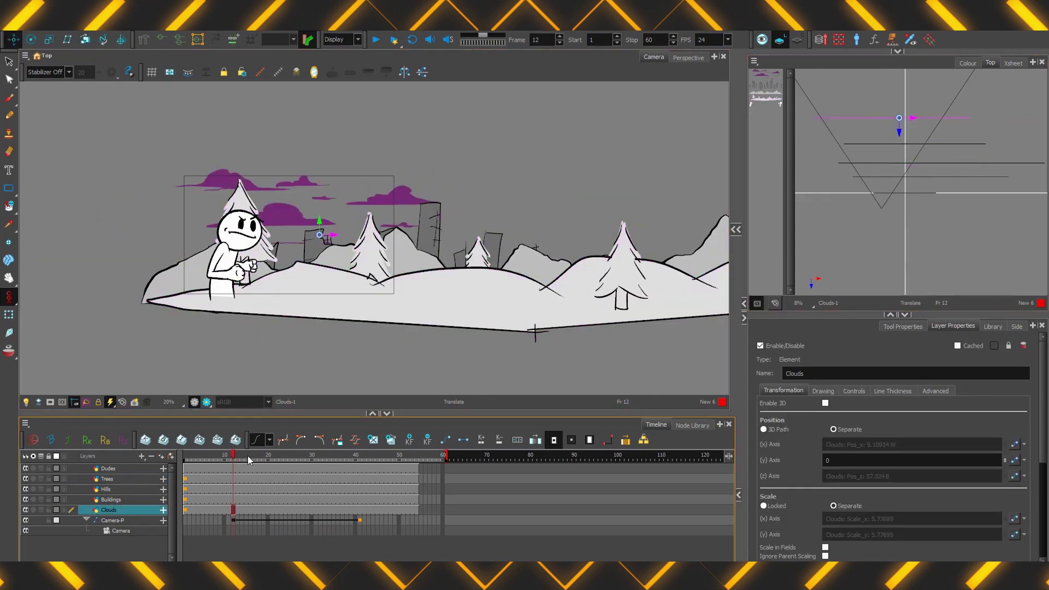
Parent the Clouds layer to the Camera-P peg and scrub through the pan to check that the clouds follow the camera.
left_click_drag(234, 458, 271, 456)
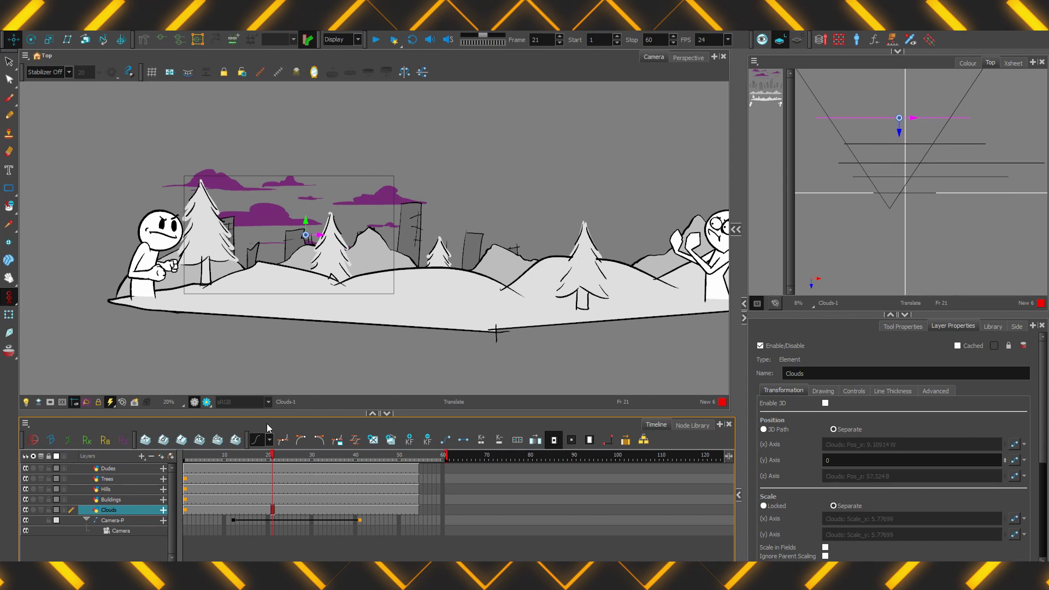
left_click_drag(110, 510, 109, 529)
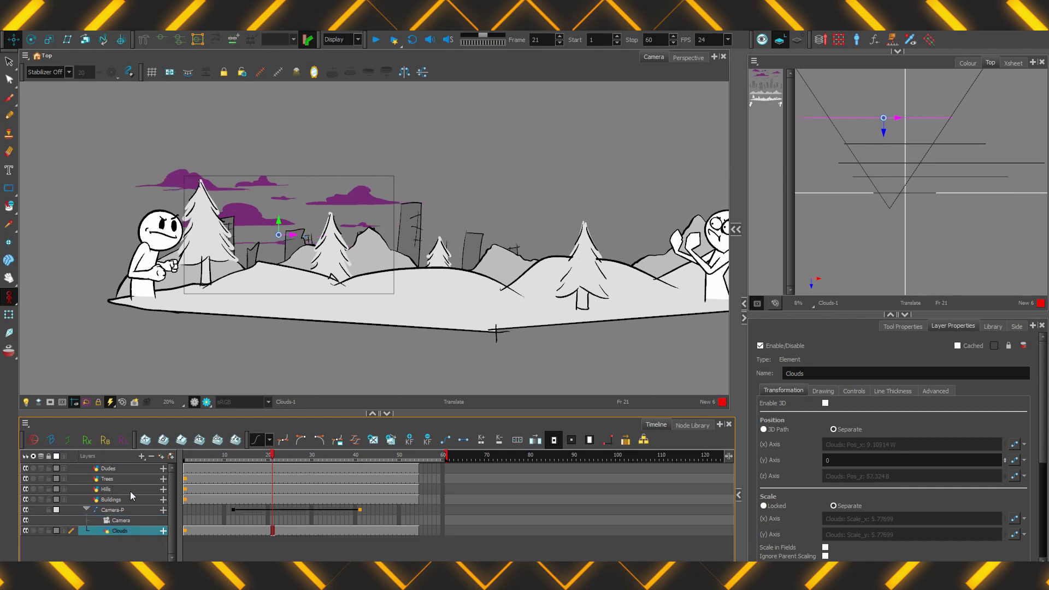
left_click_drag(232, 454, 343, 486)
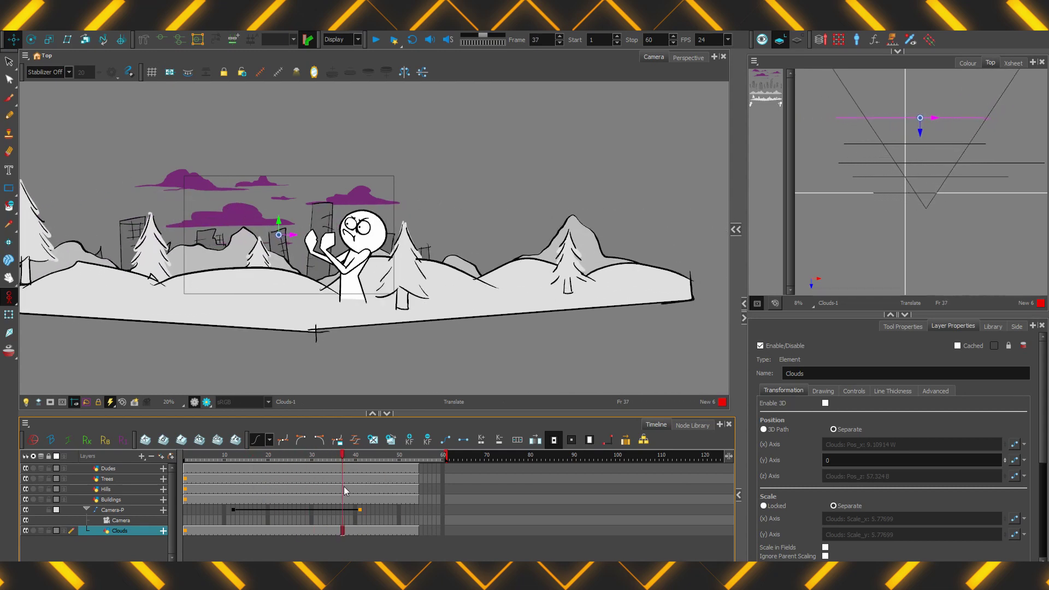